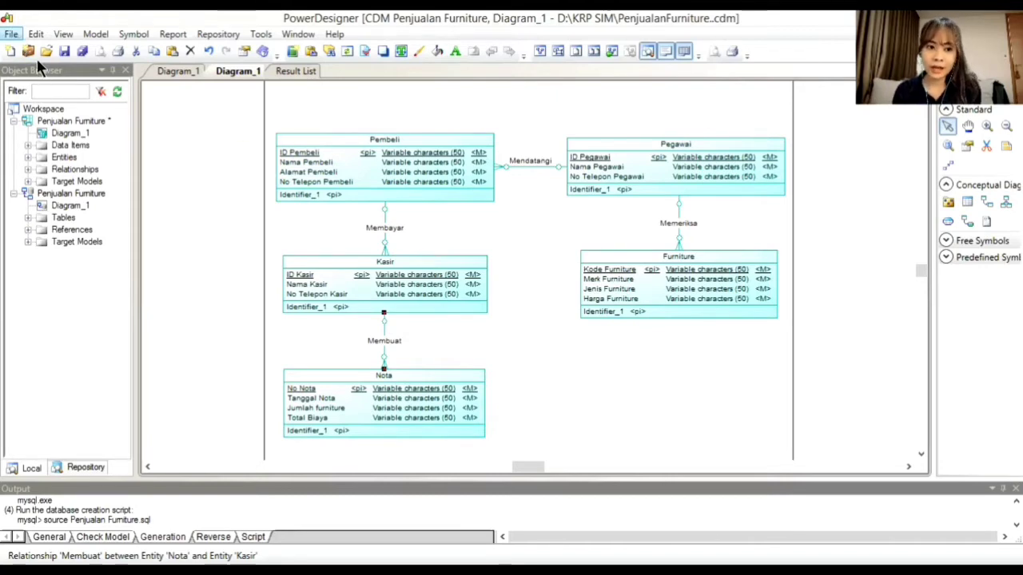
Create a new conceptual data model named Penjualan Furniture
left_click(11, 34)
left_click(59, 47)
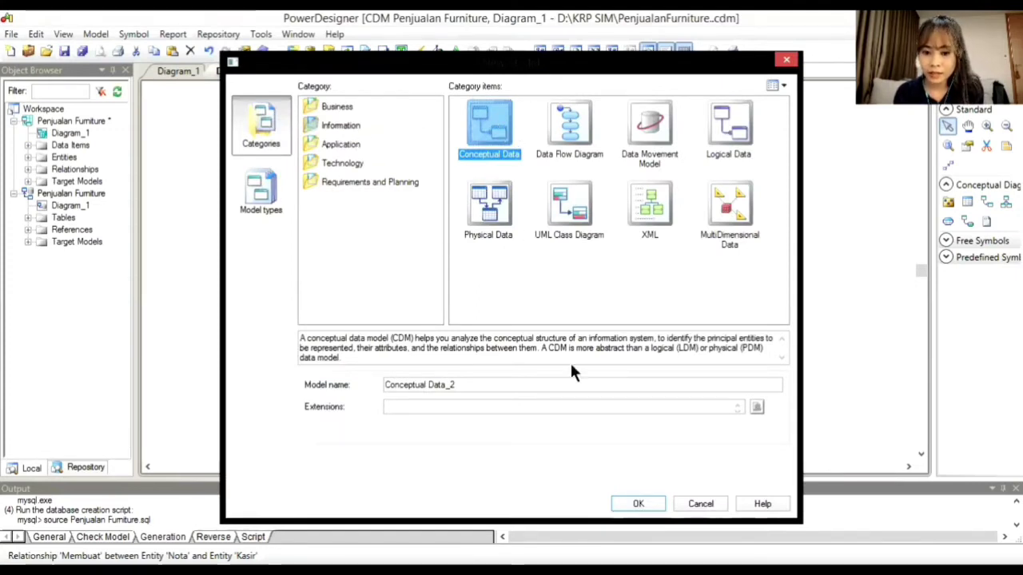
left_click_drag(452, 385, 356, 381)
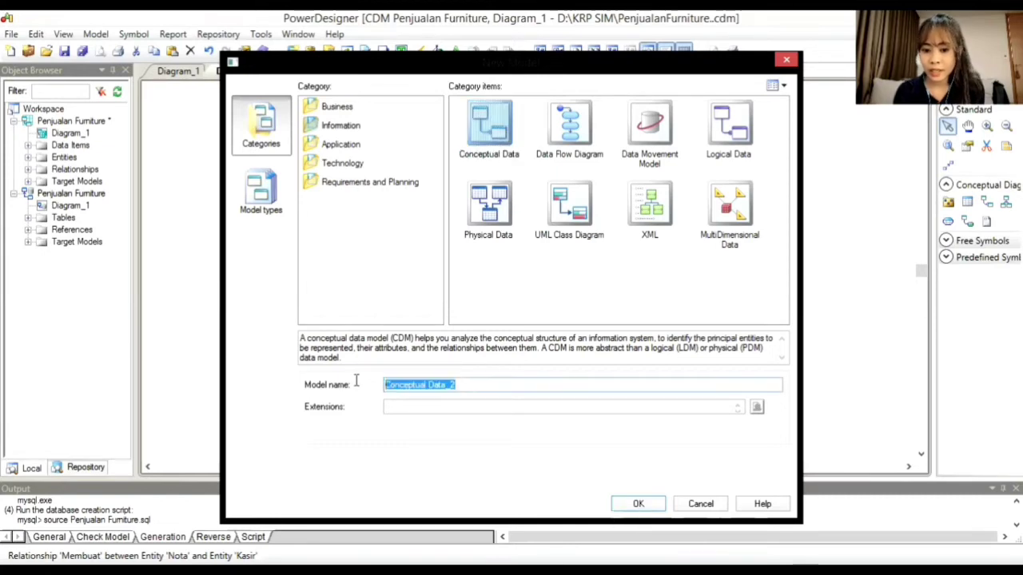
key("BackSpace")
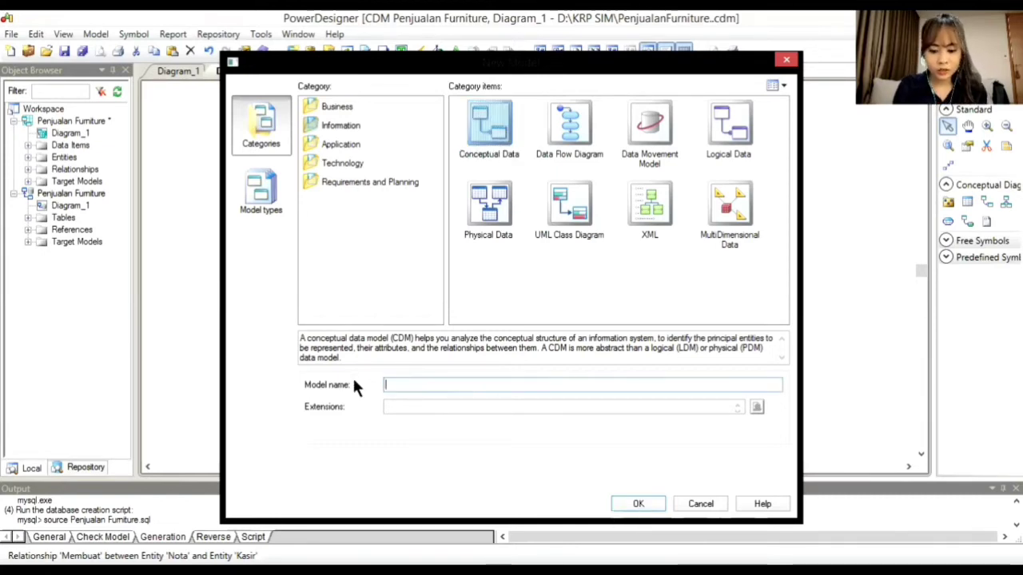
type("Penjju")
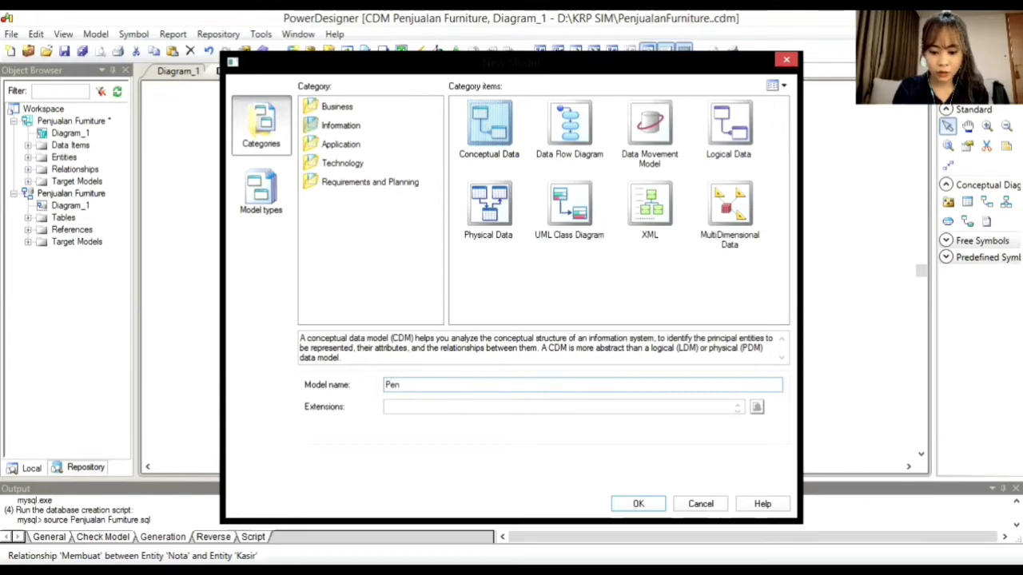
key("BackSpace")
key("BackSpace")
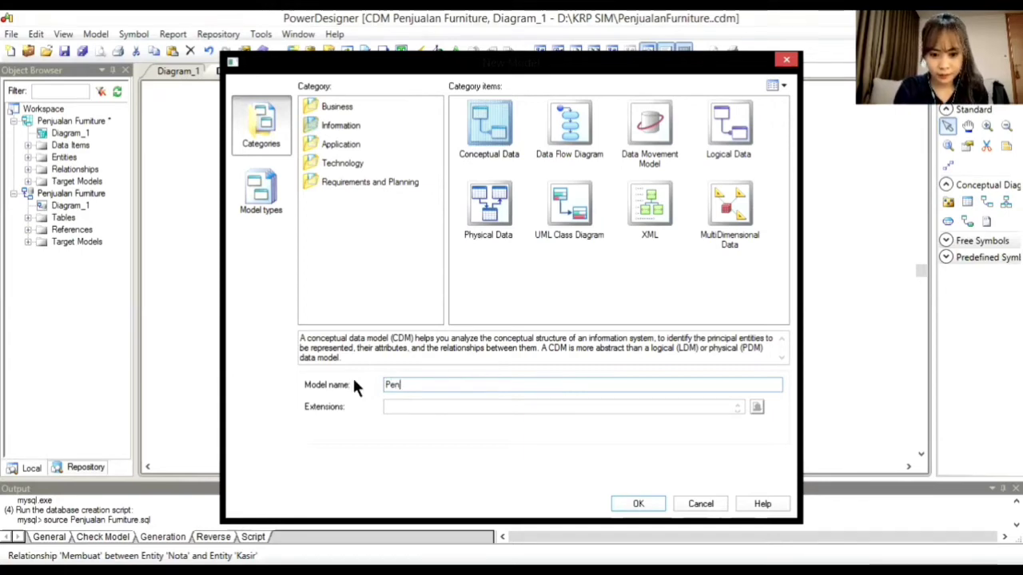
type("ualan Fu")
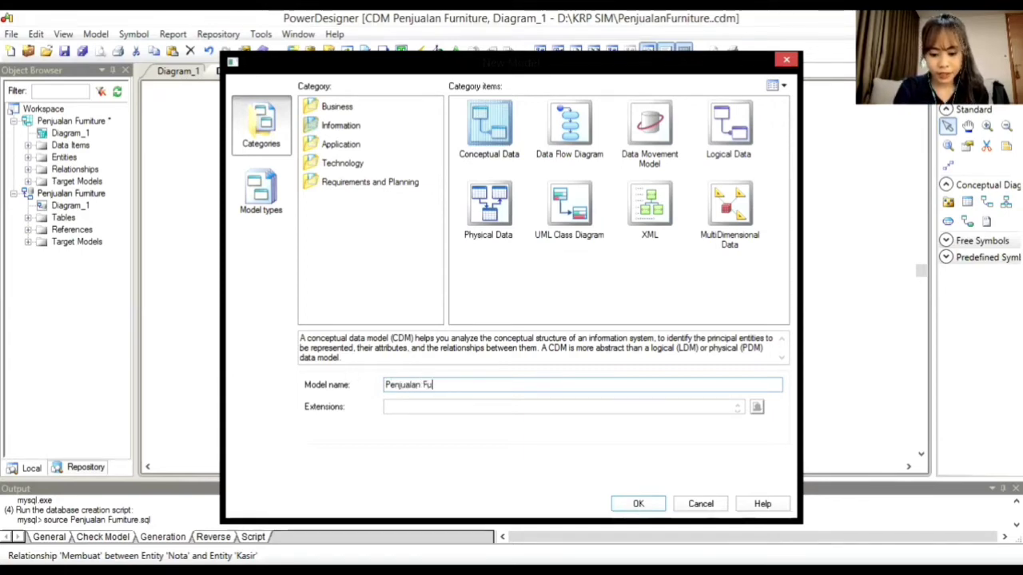
type("rniture")
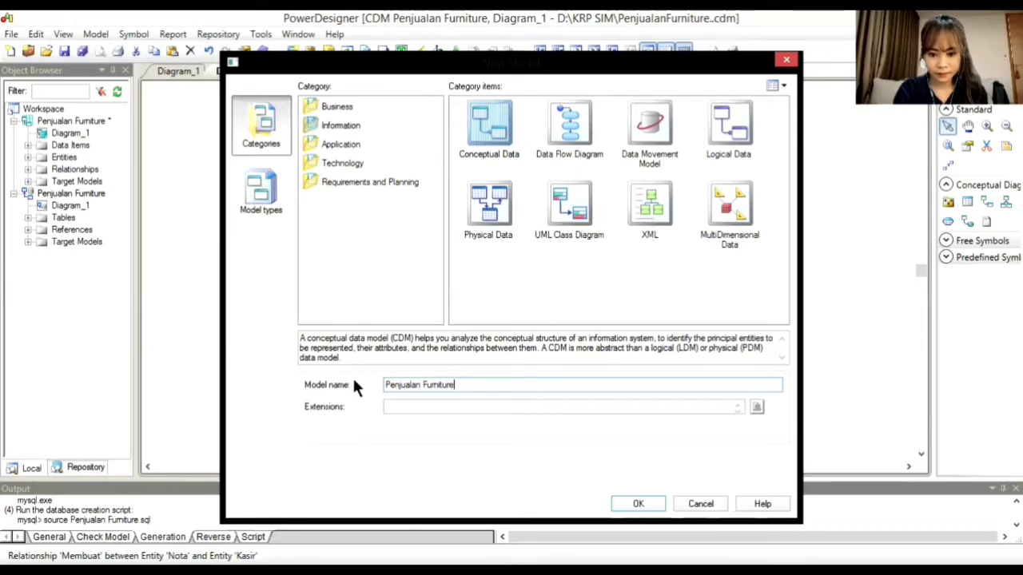
left_click(639, 505)
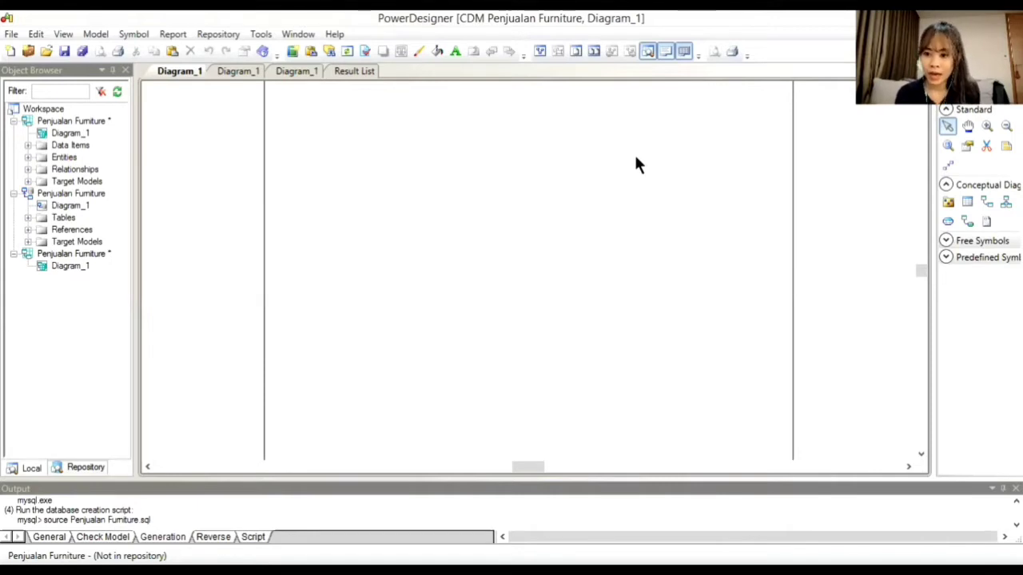
Place five entities on the blank diagram, four in a row and the fifth below the first
left_click(967, 202)
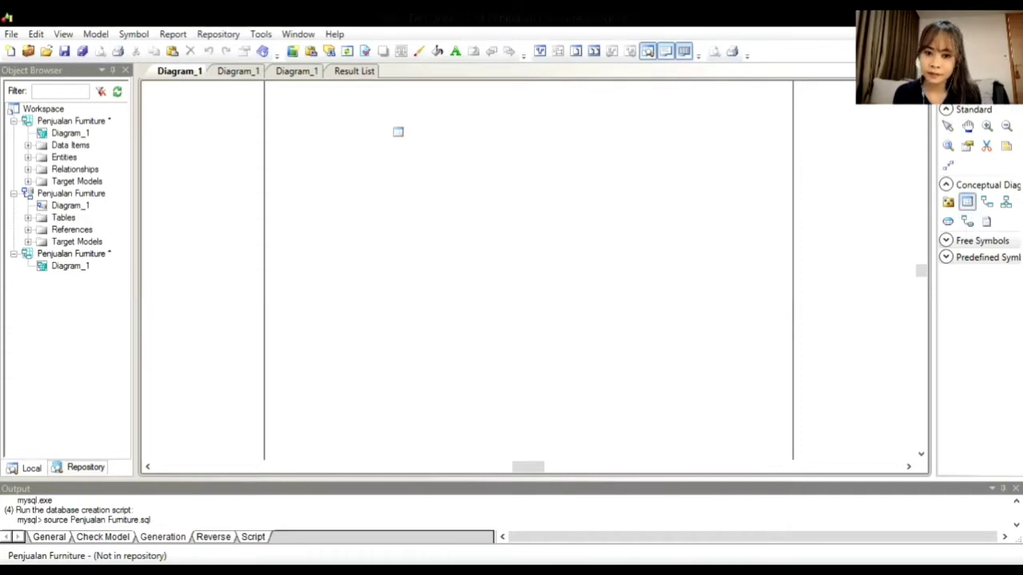
left_click(345, 143)
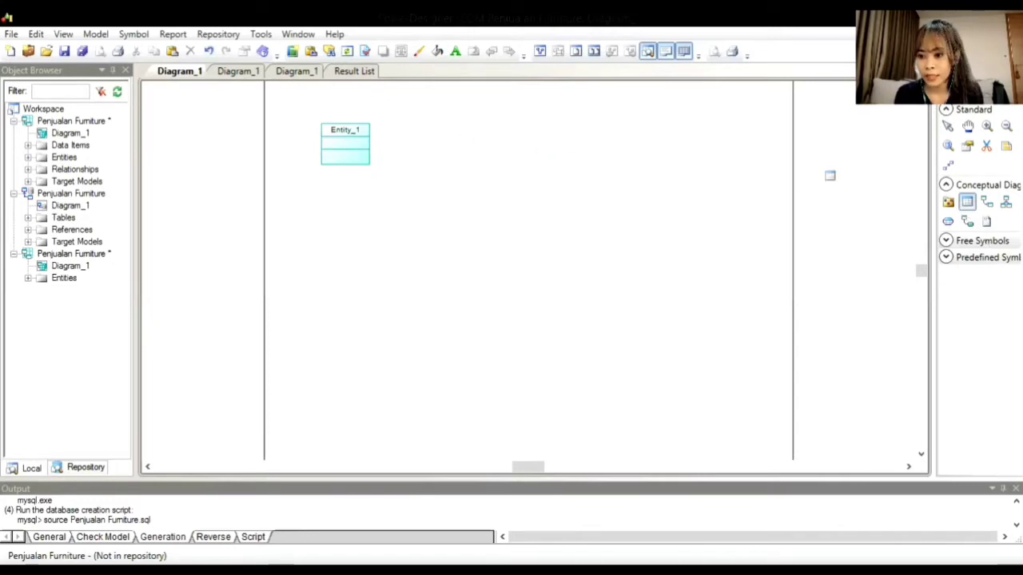
left_click(456, 146)
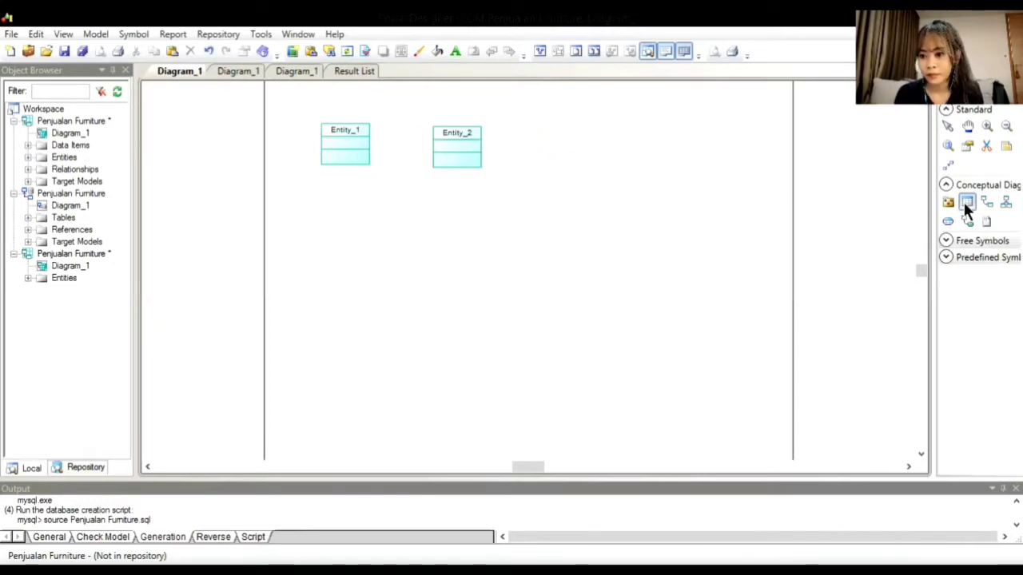
left_click(563, 145)
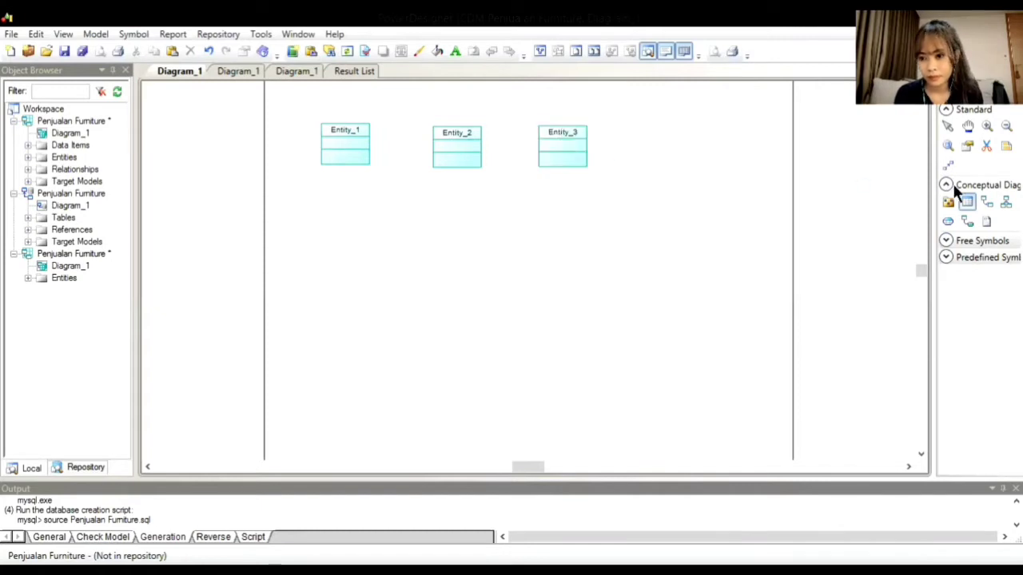
left_click(661, 140)
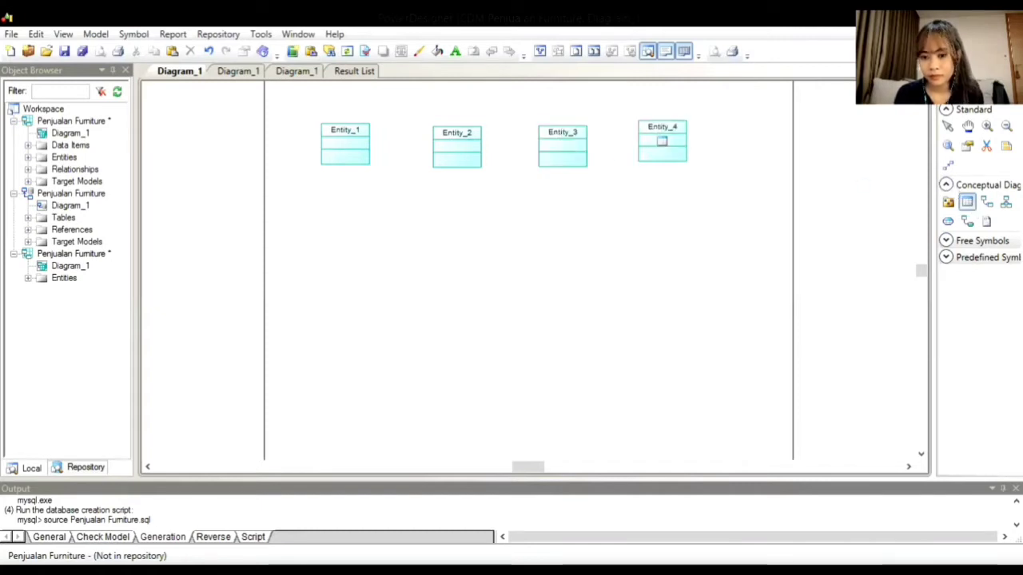
left_click(347, 211)
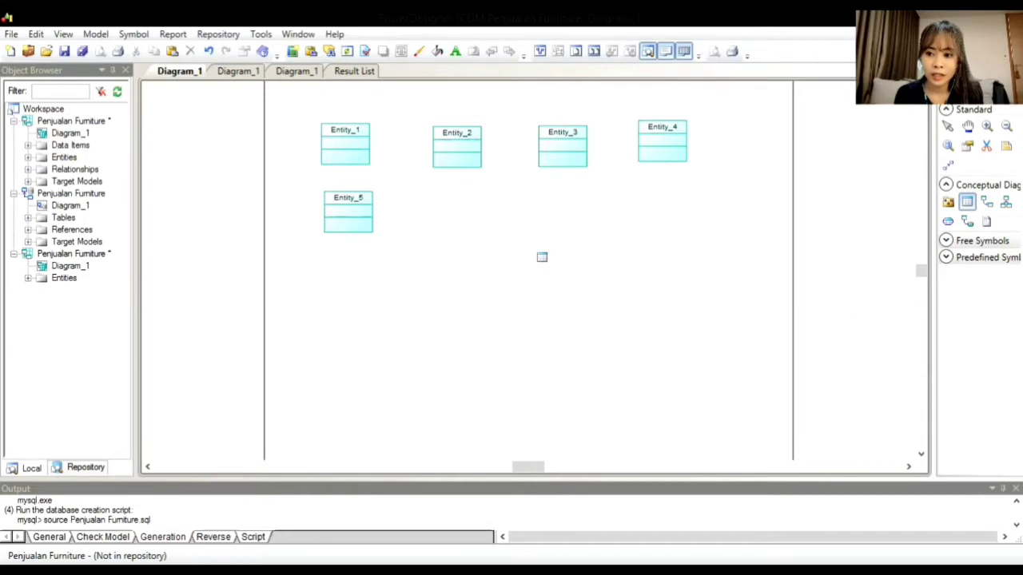
left_click(949, 126)
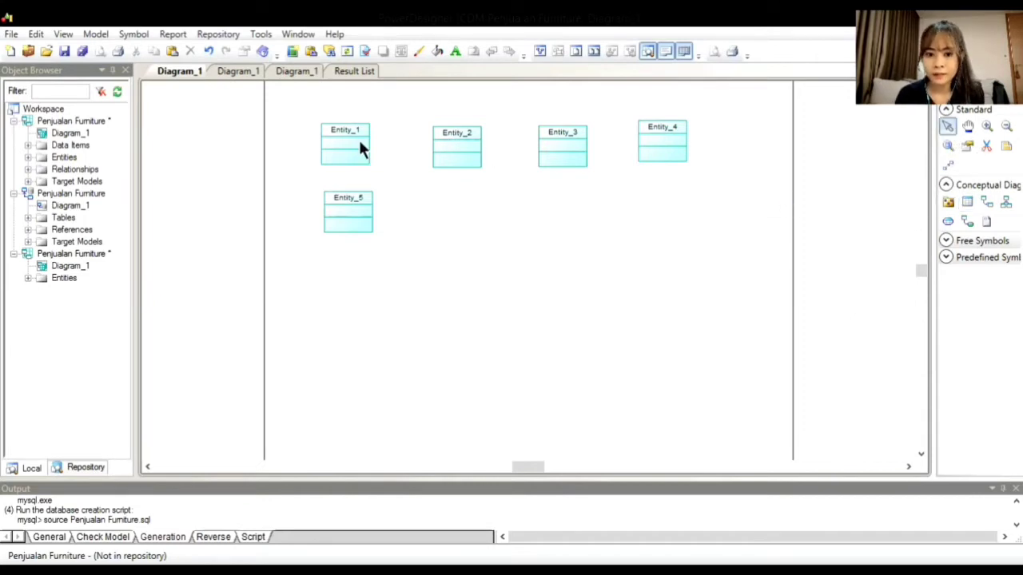
Shift the first entity slightly and rename it Pembeli
mouse_move(351, 135)
left_mouse_down()
mouse_move(379, 143)
mouse_move(365, 132)
left_mouse_up()
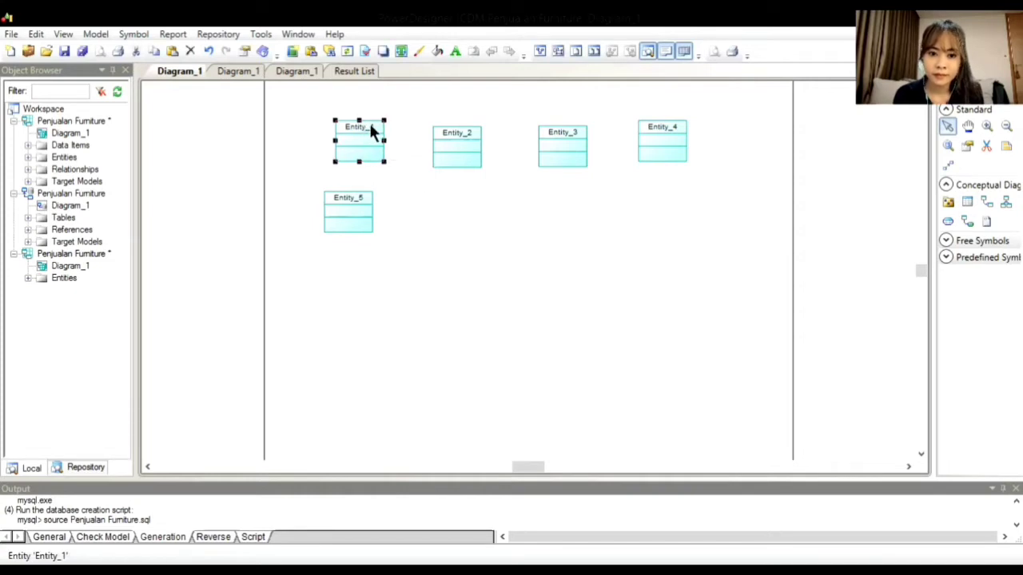
double_click(370, 130)
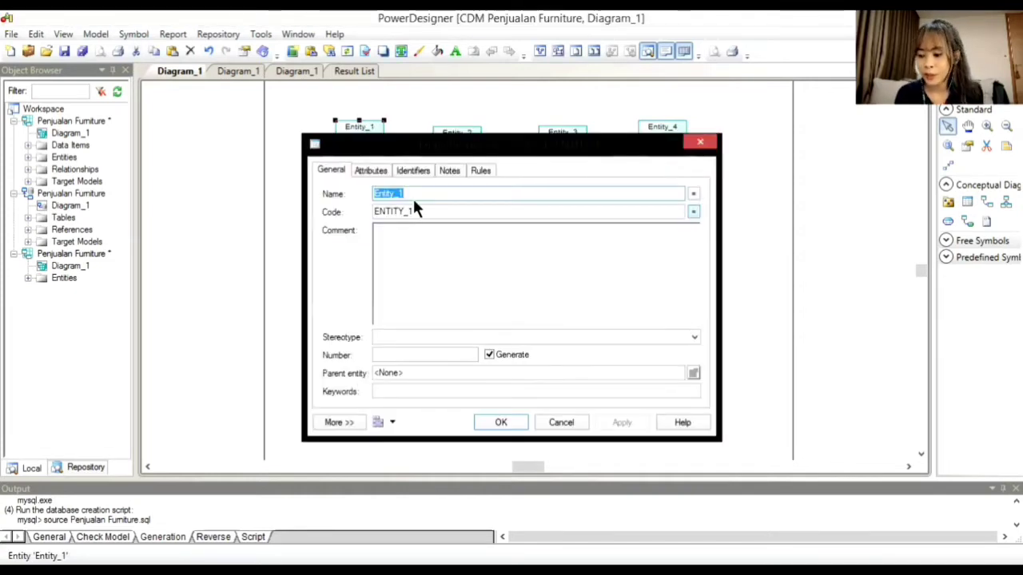
key("BackSpace")
type("Pem")
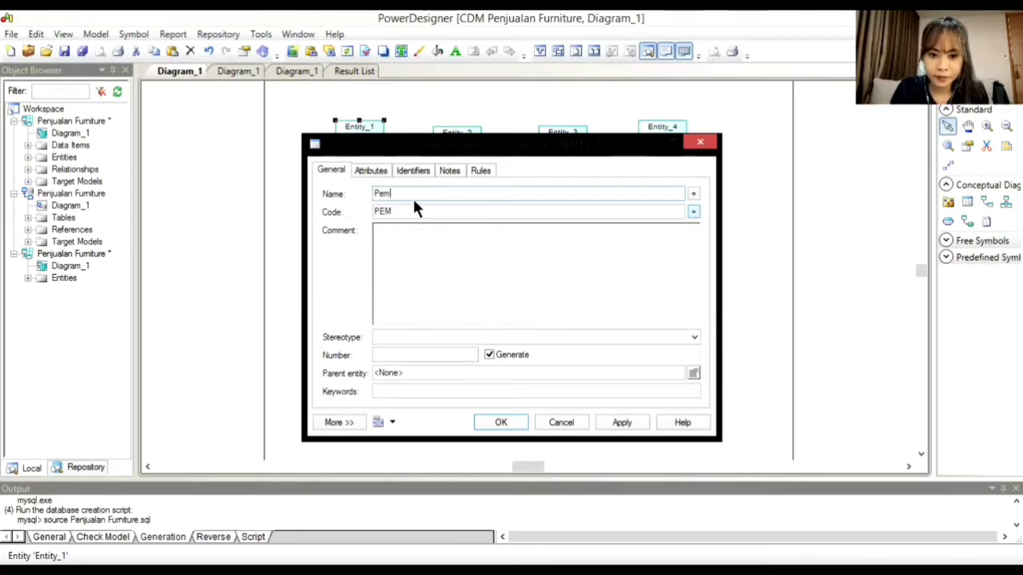
type("beli")
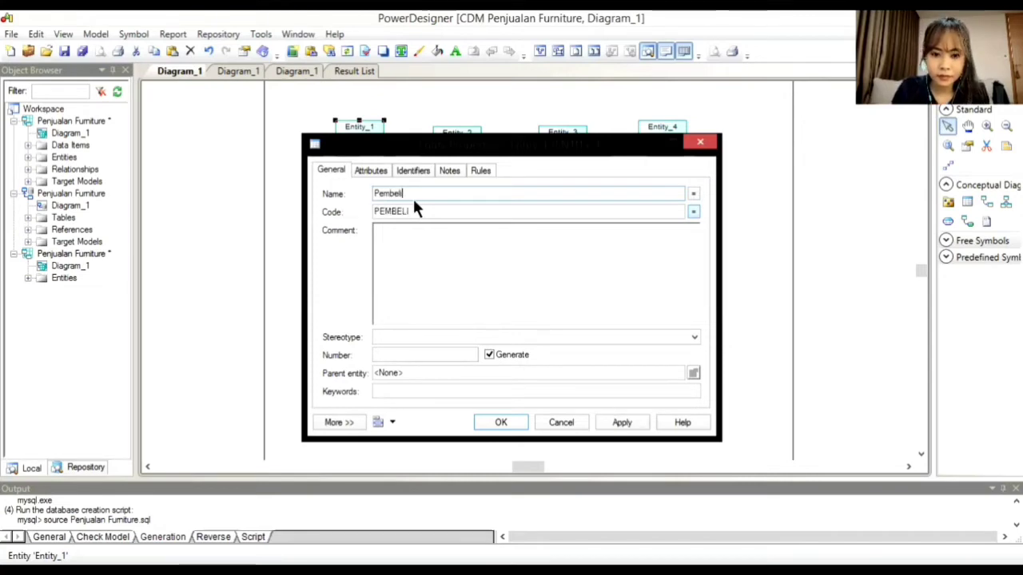
left_click(500, 424)
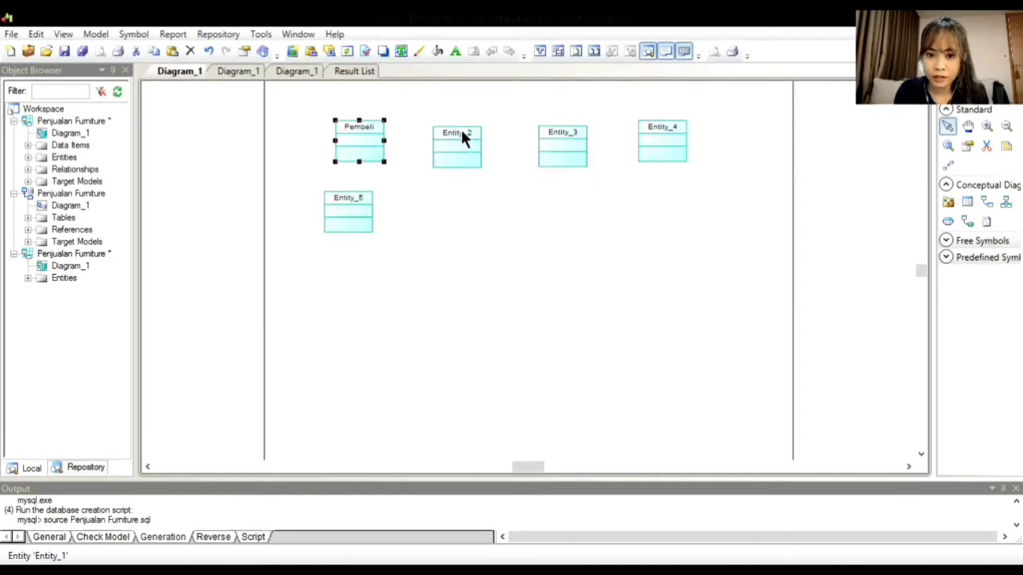
Rename the second entity Pegawai and the third entity Furniture
double_click(469, 142)
type("Pegawai")
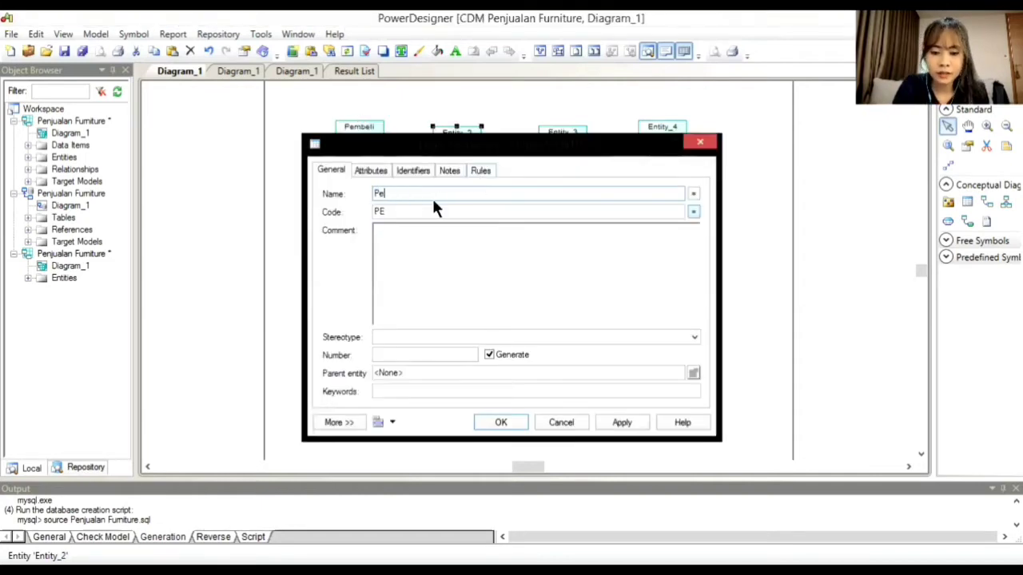
left_click(518, 422)
left_click(572, 151)
double_click(572, 150)
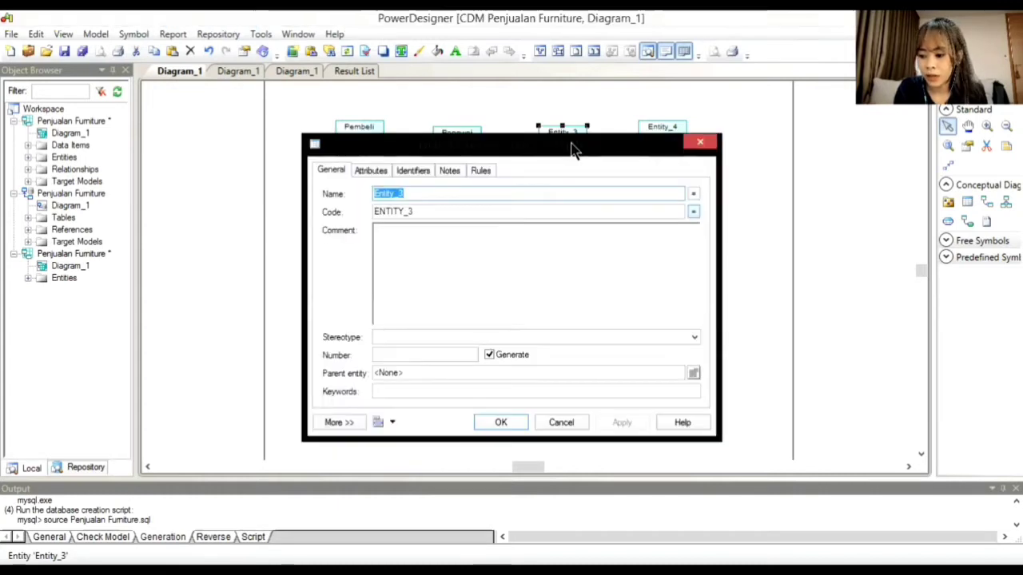
type("Furniture")
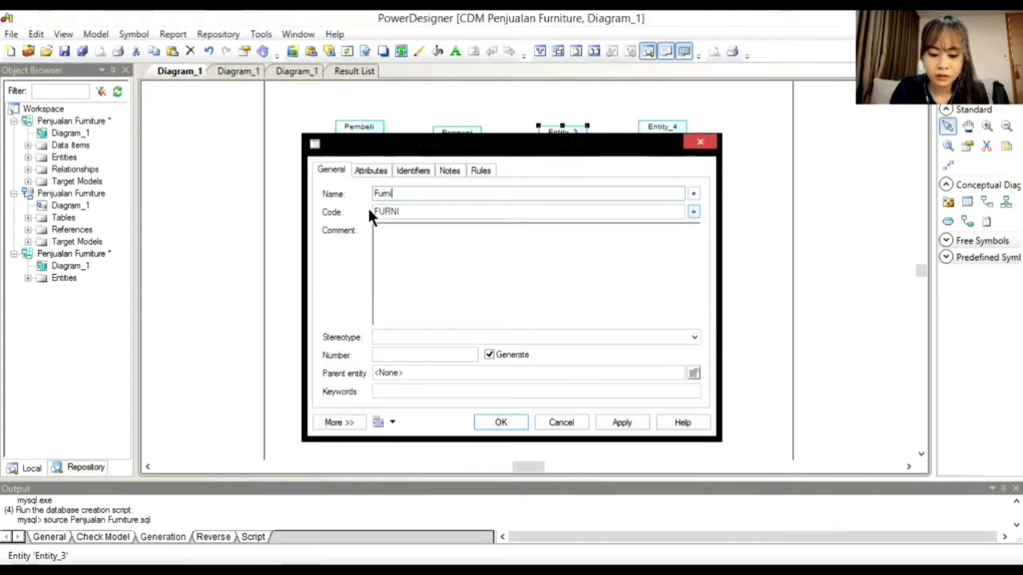
left_click(509, 418)
Rename the fourth entity Kasir and the fifth entity, in the second row, Nota
left_click(666, 132)
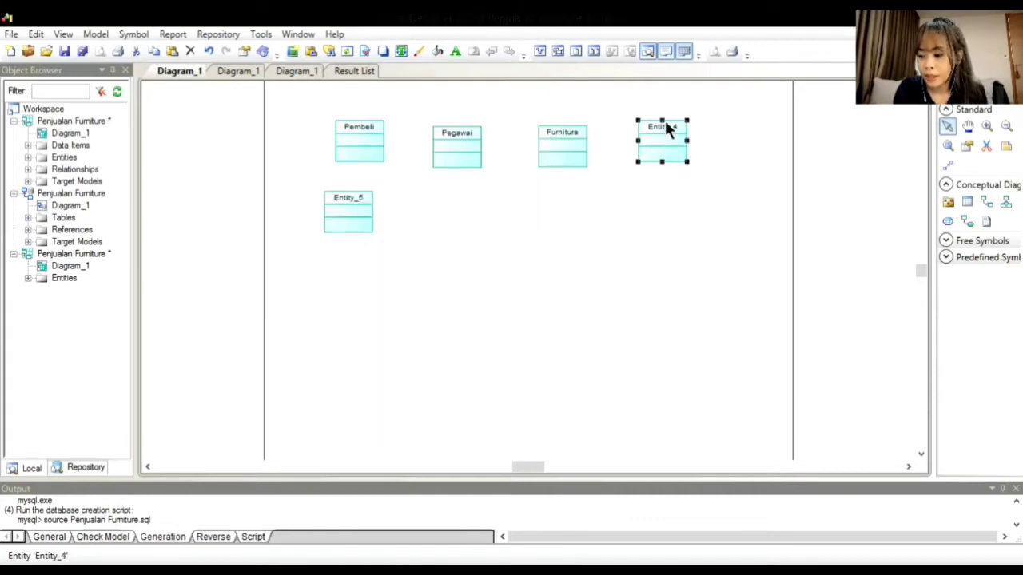
double_click(668, 130)
type("Kasir")
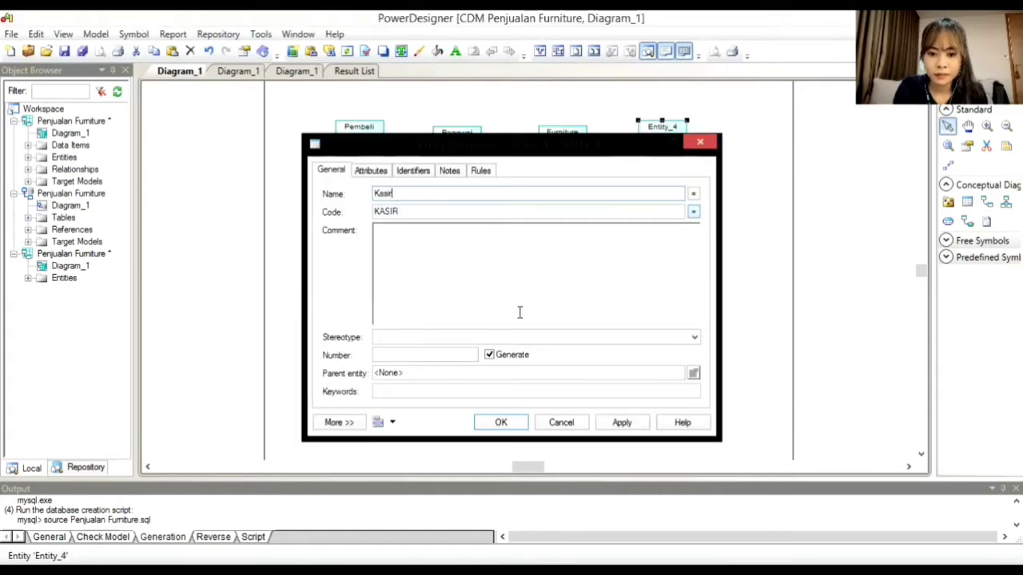
left_click(502, 422)
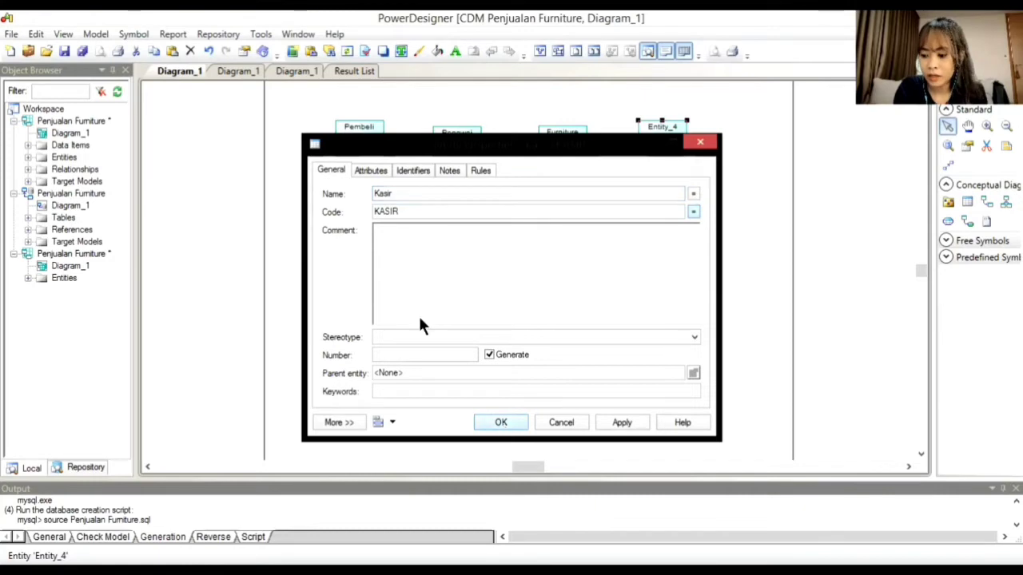
double_click(344, 203)
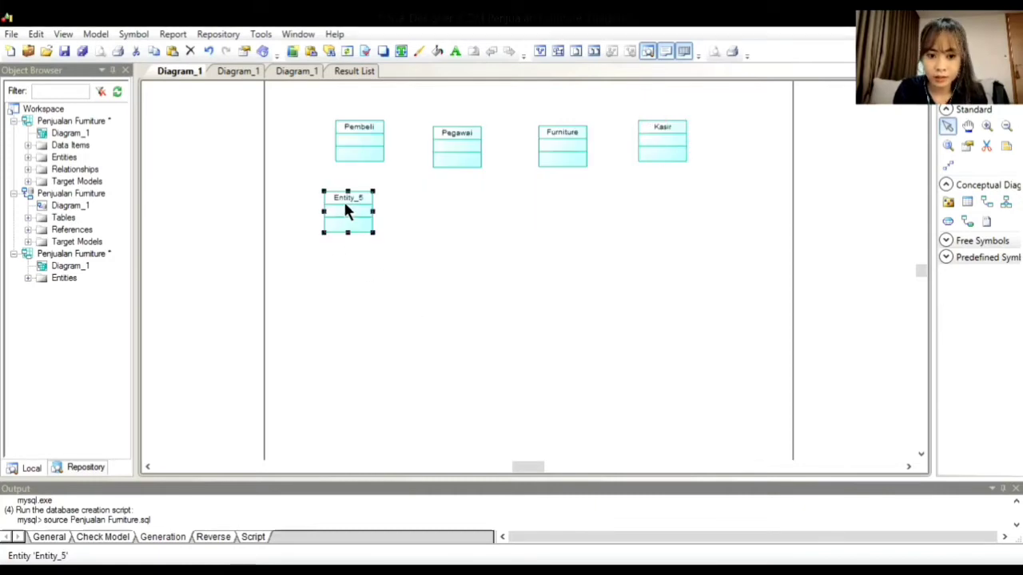
type("Nota")
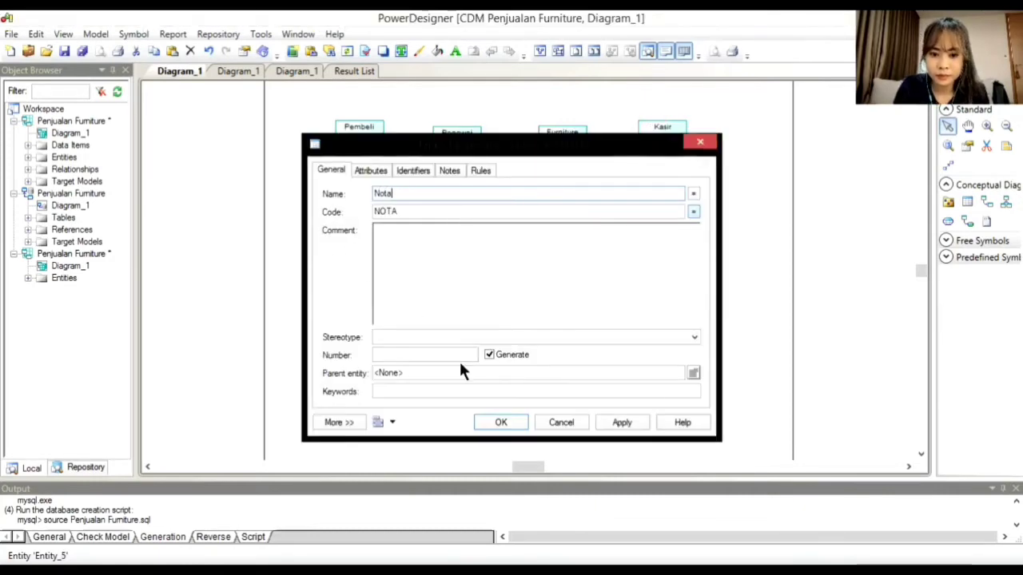
left_click(500, 424)
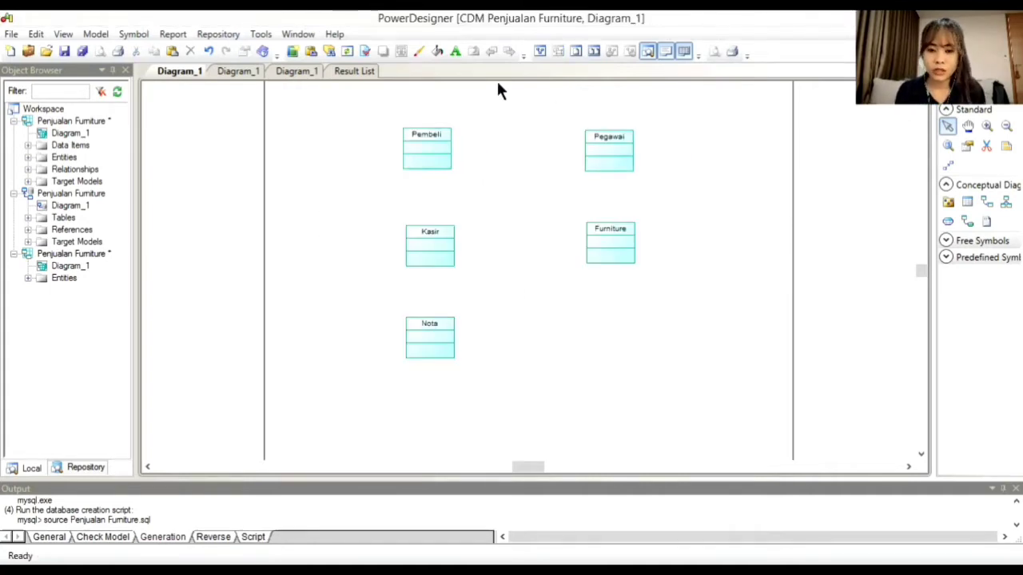
Add an attribute named ID Pembeli to the Pembeli entity
double_click(418, 133)
left_click(377, 171)
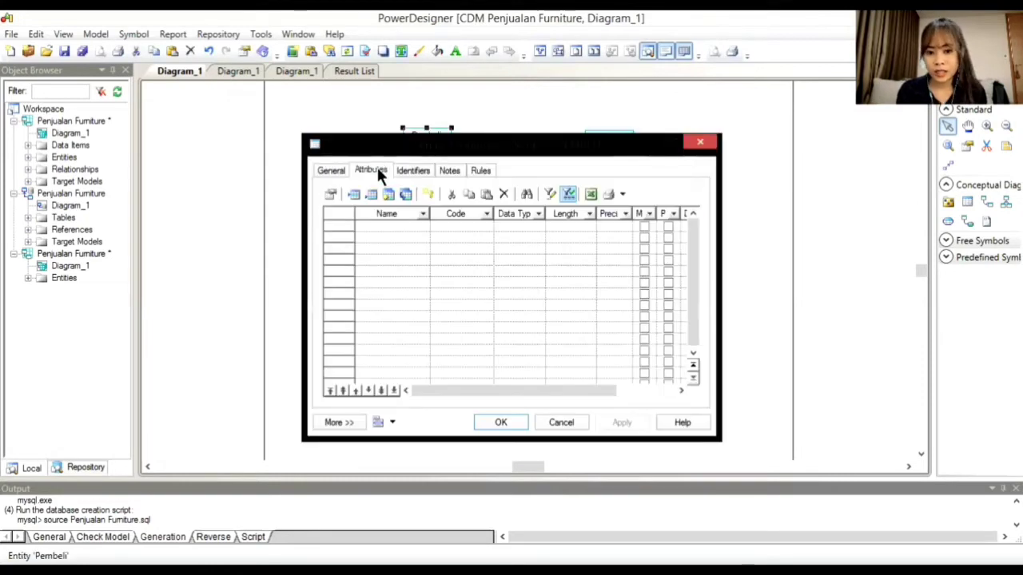
left_click(401, 226)
left_click(395, 226)
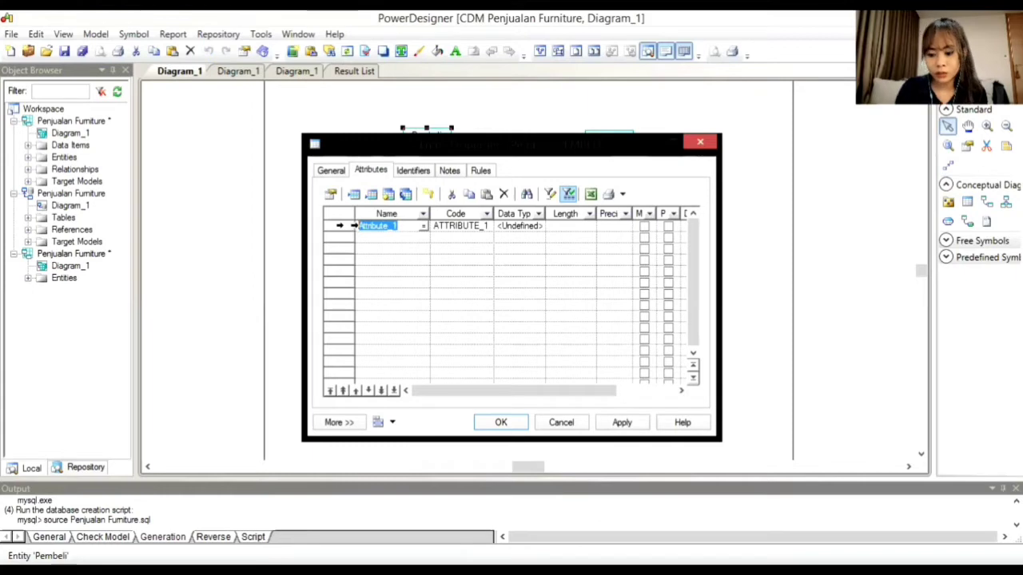
key("BackSpace")
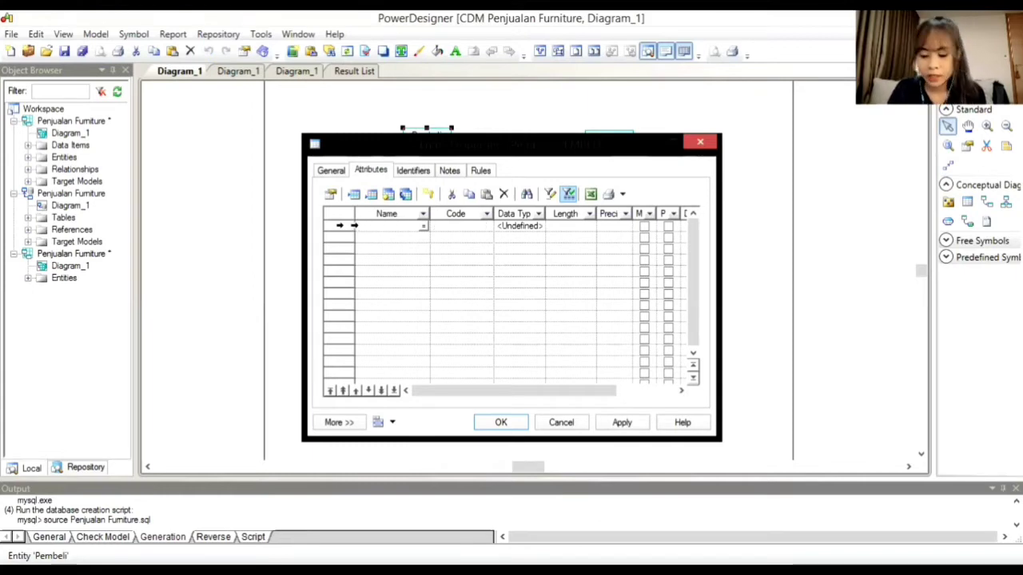
type("ID Pm")
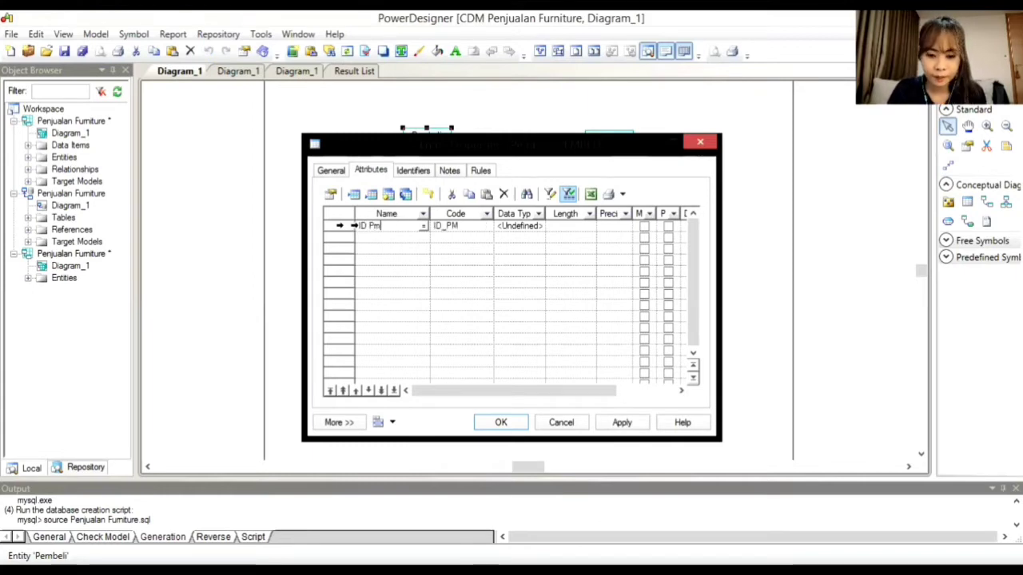
key("BackSpace")
key("BackSpace")
type("Pembeli")
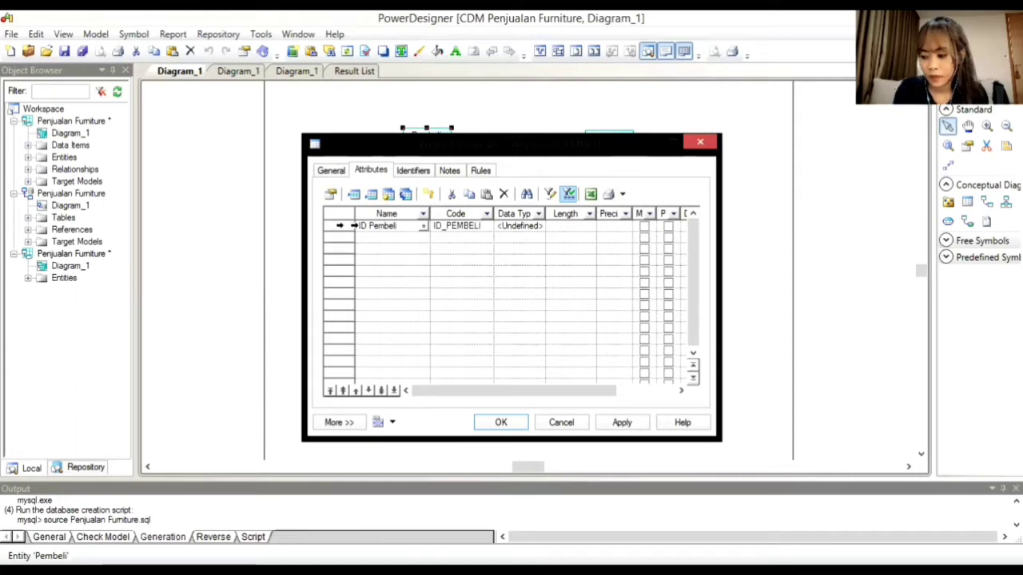
Add a second attribute named Nama Pembeli to the Pembeli entity
left_click(381, 239)
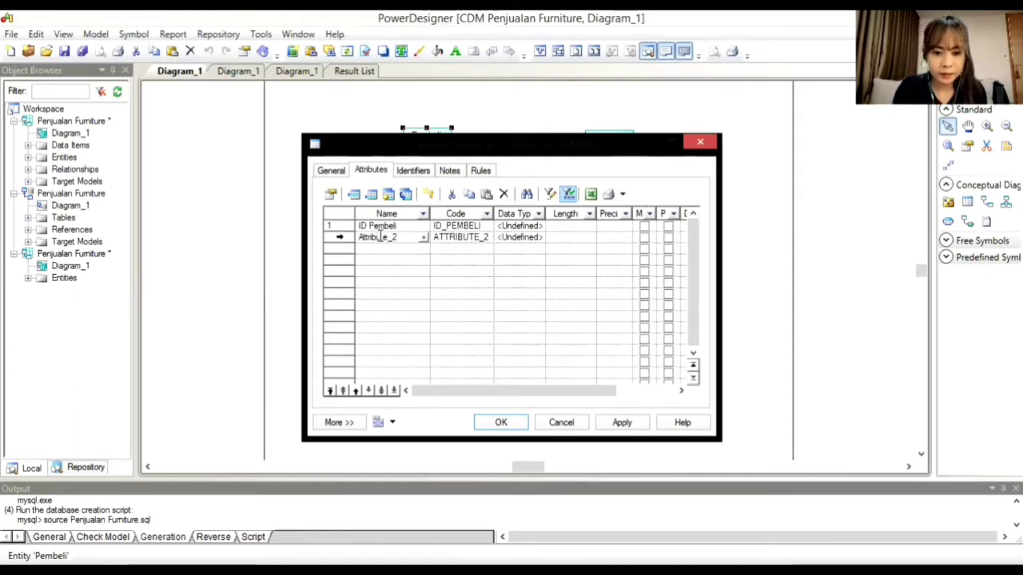
type("Nam")
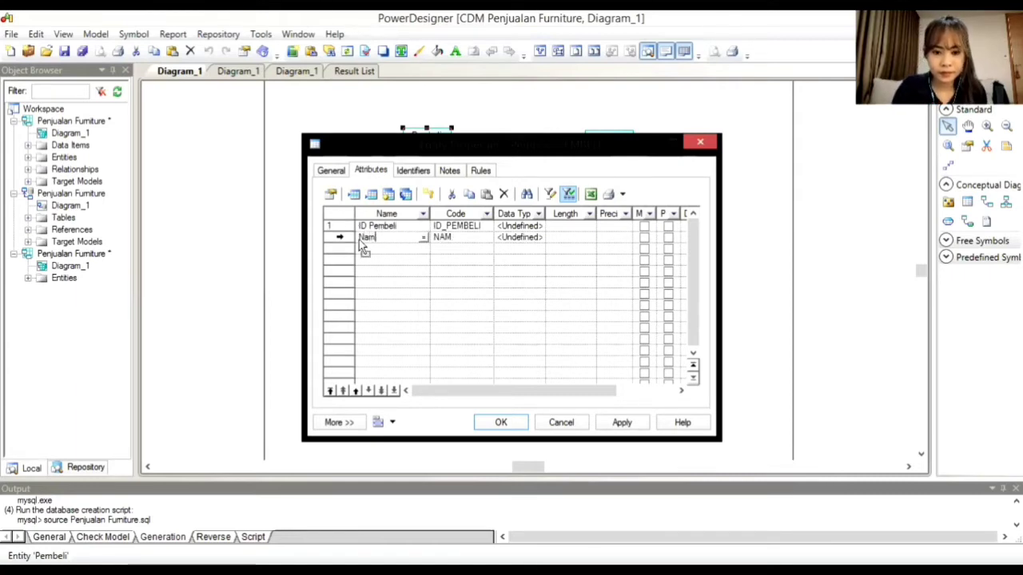
type("a Pembe")
key("BackSpace")
key("BackSpace")
key("BackSpace")
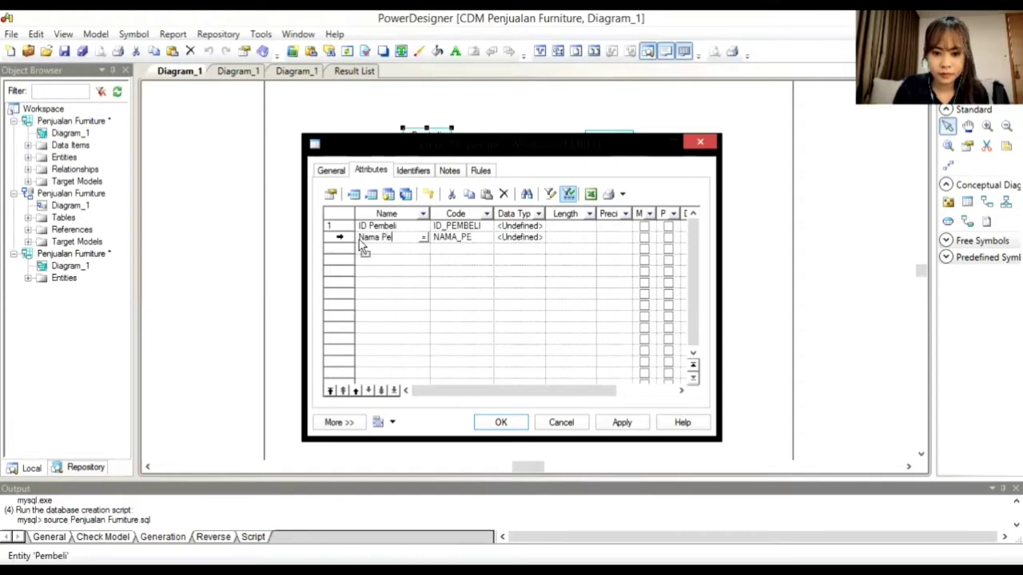
type("embeli")
Add a third attribute named Alamat Pembeli to the Pembeli entity
left_click(366, 252)
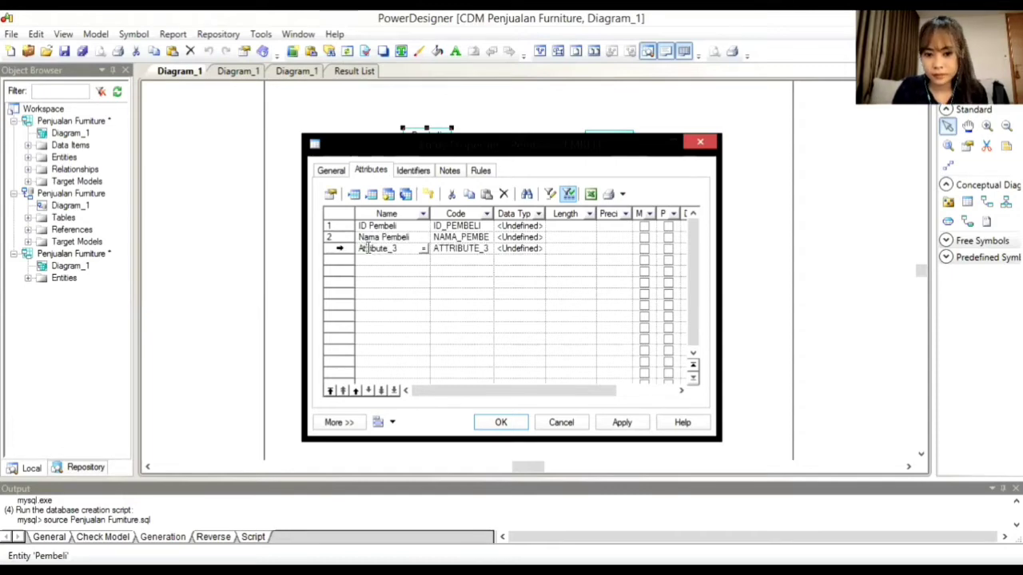
key("BackSpace")
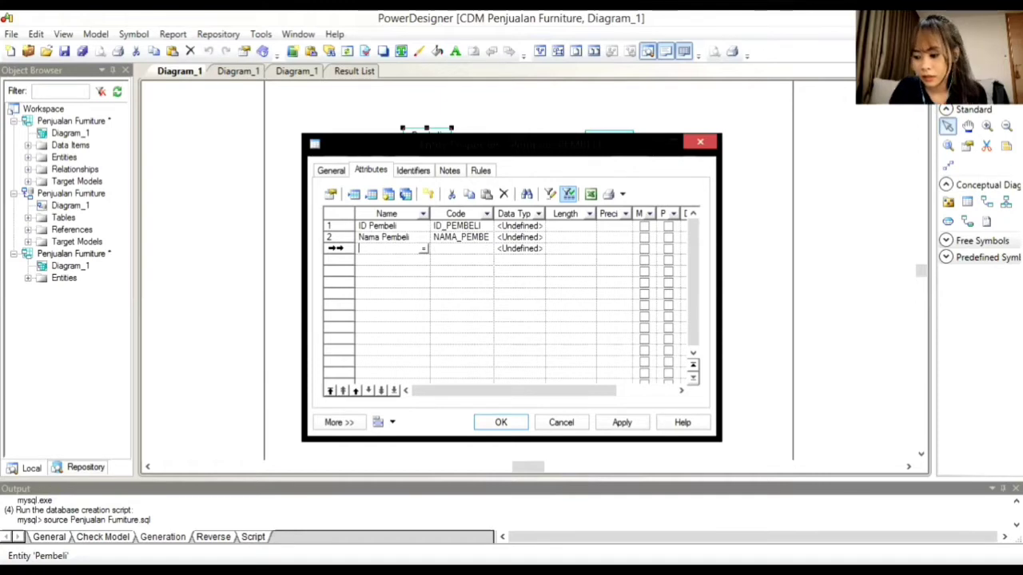
type("Alamat ")
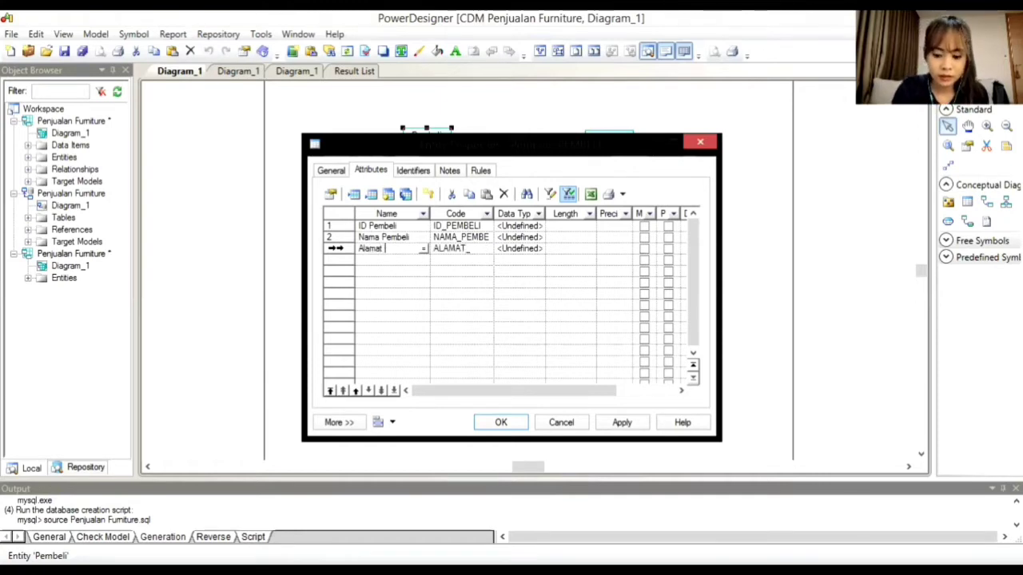
type("Pembeli")
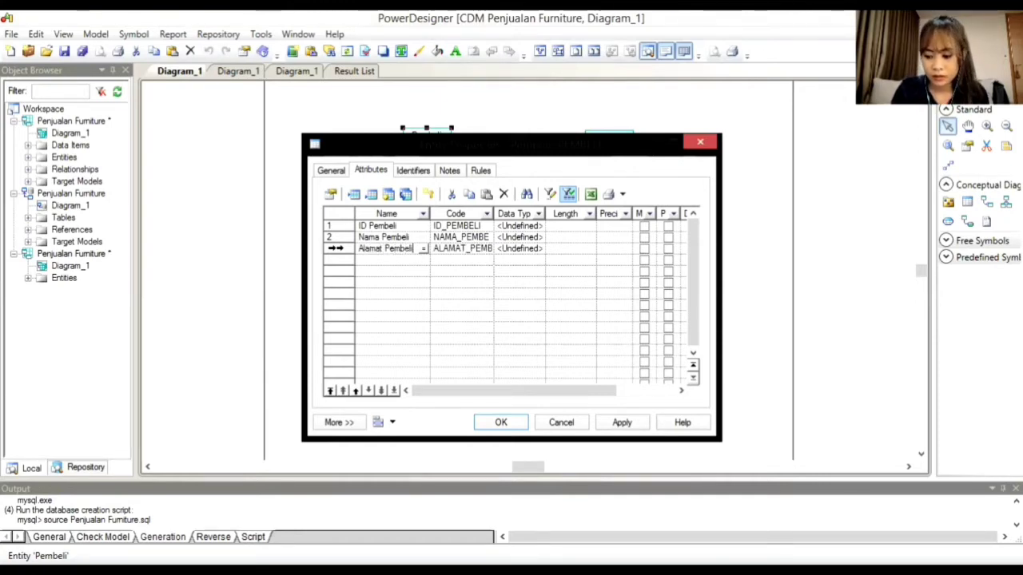
key("Return")
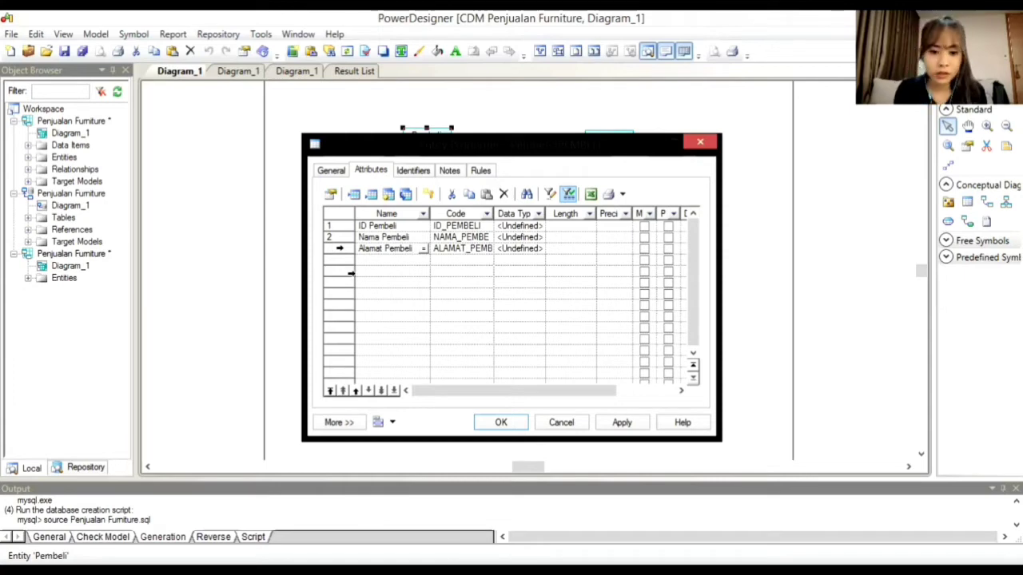
Add a fourth attribute named No Telepon Pembeli to the Pembeli entity
left_click(377, 260)
left_click_drag(397, 259, 313, 252)
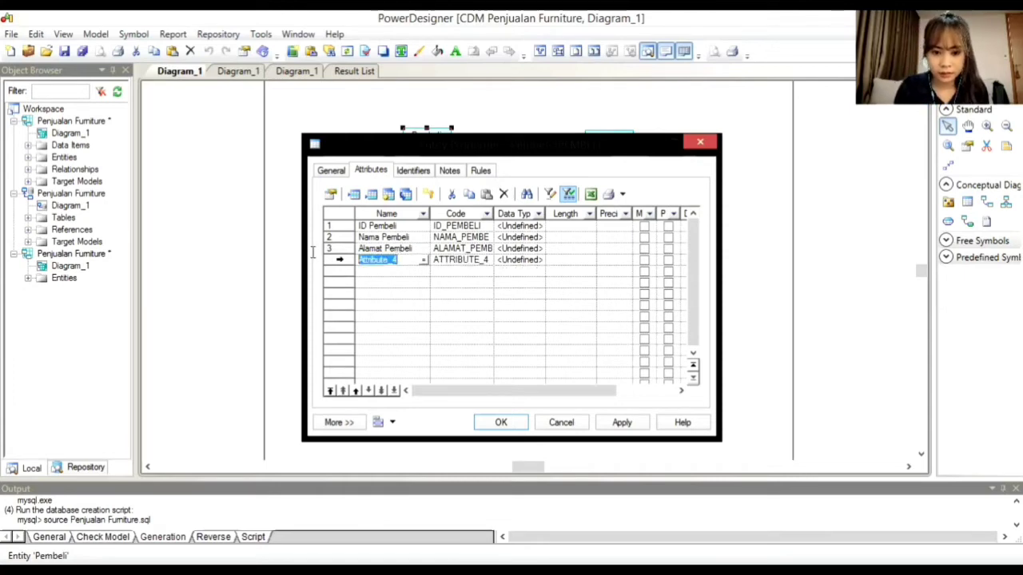
type("No Tel")
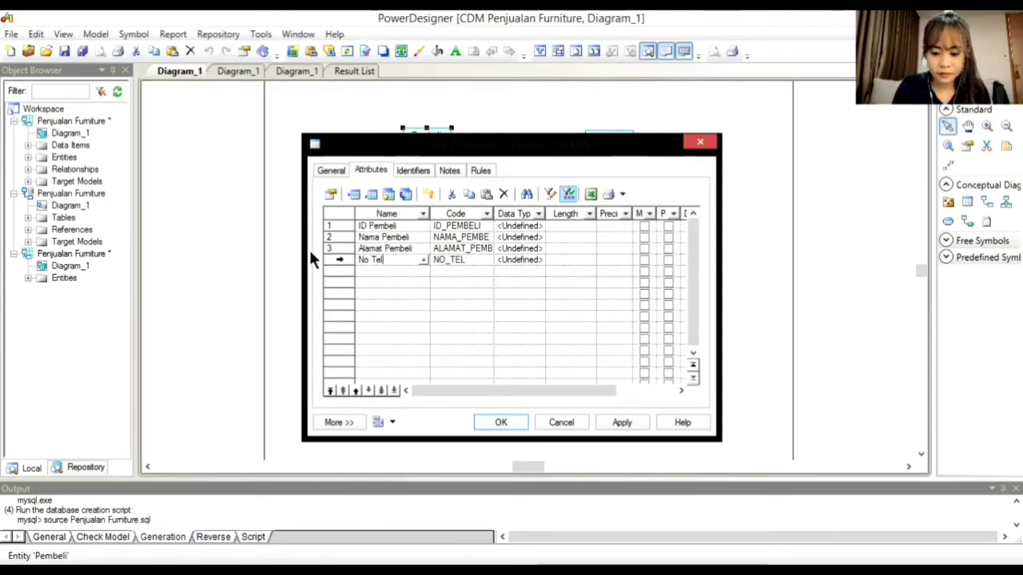
type("epon Pmbl")
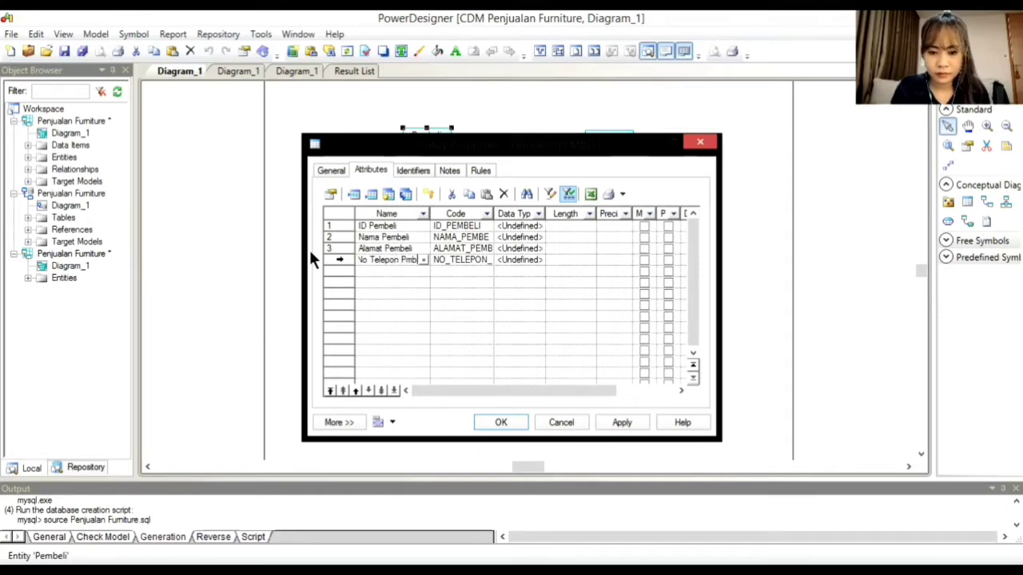
key("BackSpace")
key("BackSpace")
key("BackSpace")
type("embeli")
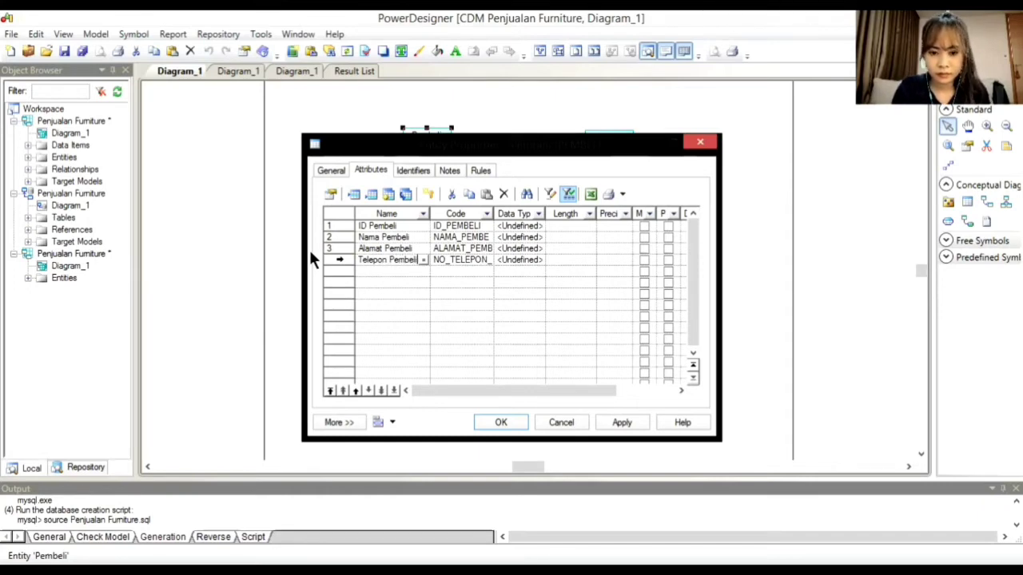
Set the data type of the ID Pembeli attribute to Variable characters with a length of 50
left_click(525, 227)
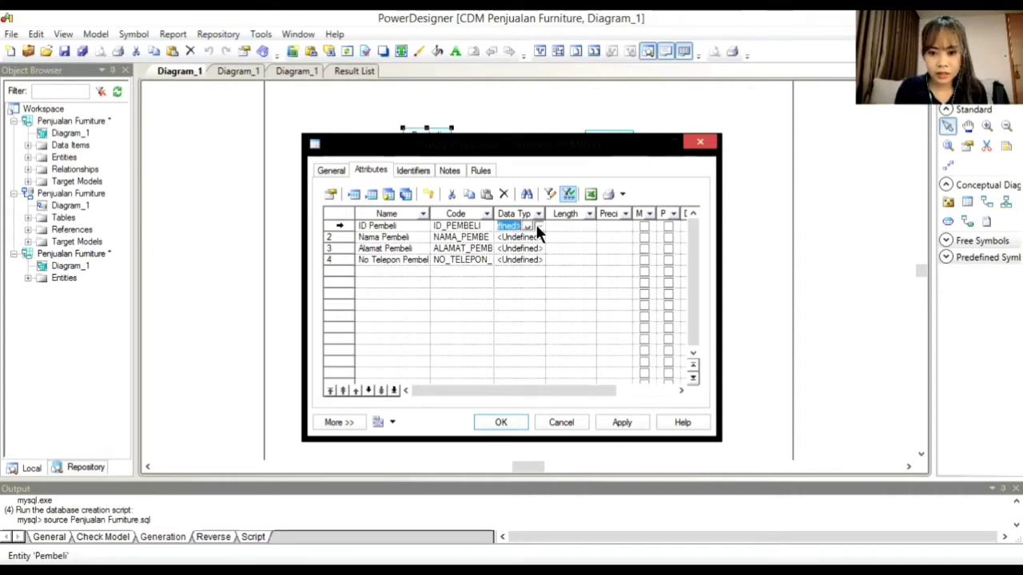
left_click(535, 227)
left_click(475, 205)
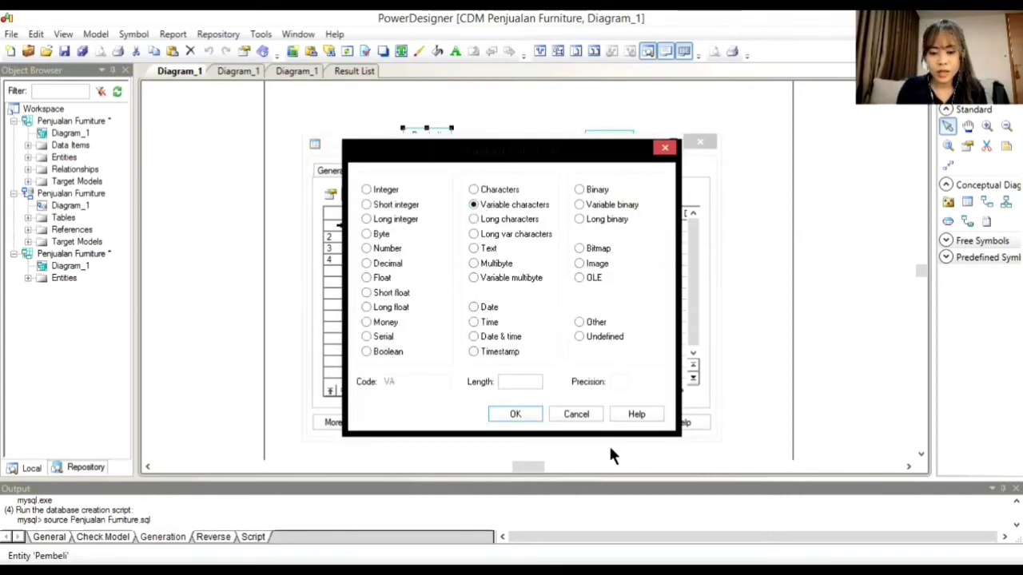
left_click(518, 381)
type("50")
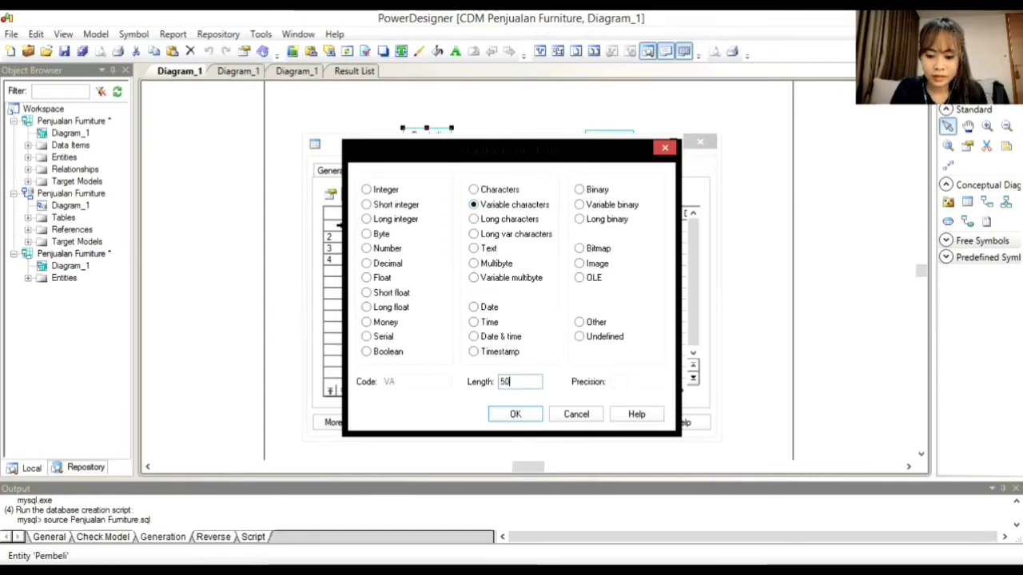
left_click(521, 410)
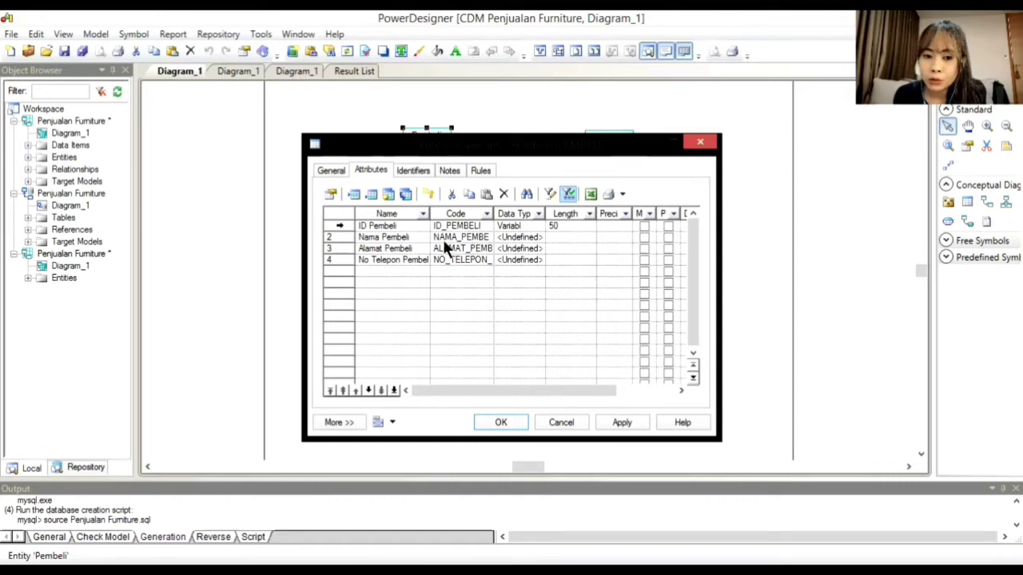
Make ID Pembeli the primary identifier and mark Nama Pembeli, Alamat Pembeli and No Telepon Pembeli as mandatory
left_click(668, 227)
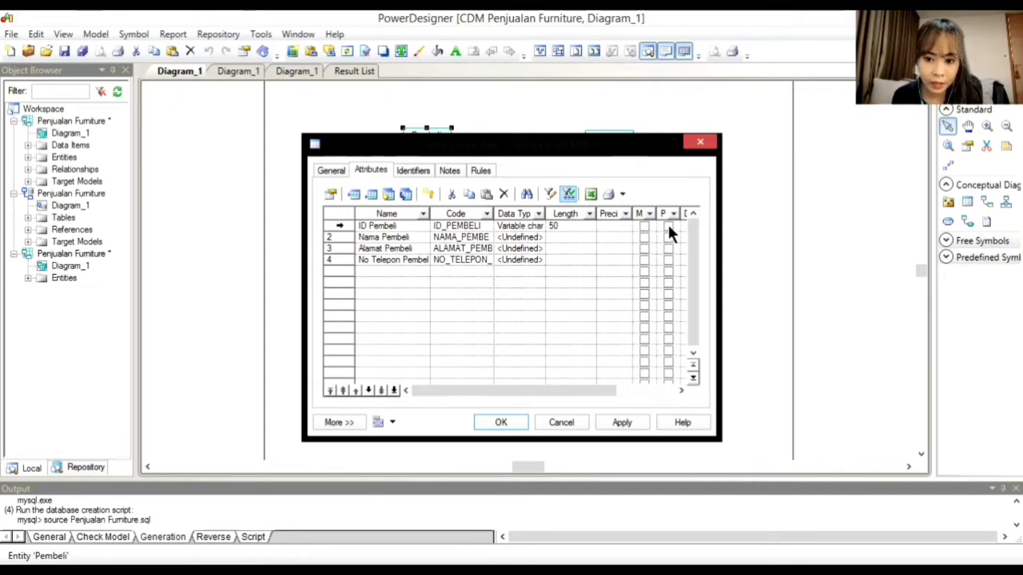
left_click(644, 237)
left_click(644, 248)
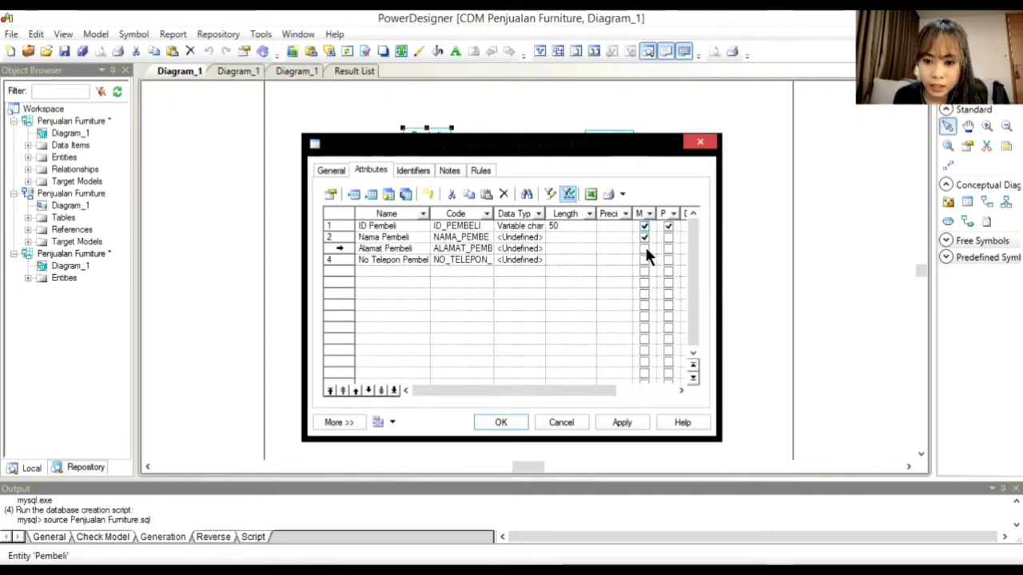
left_click(645, 260)
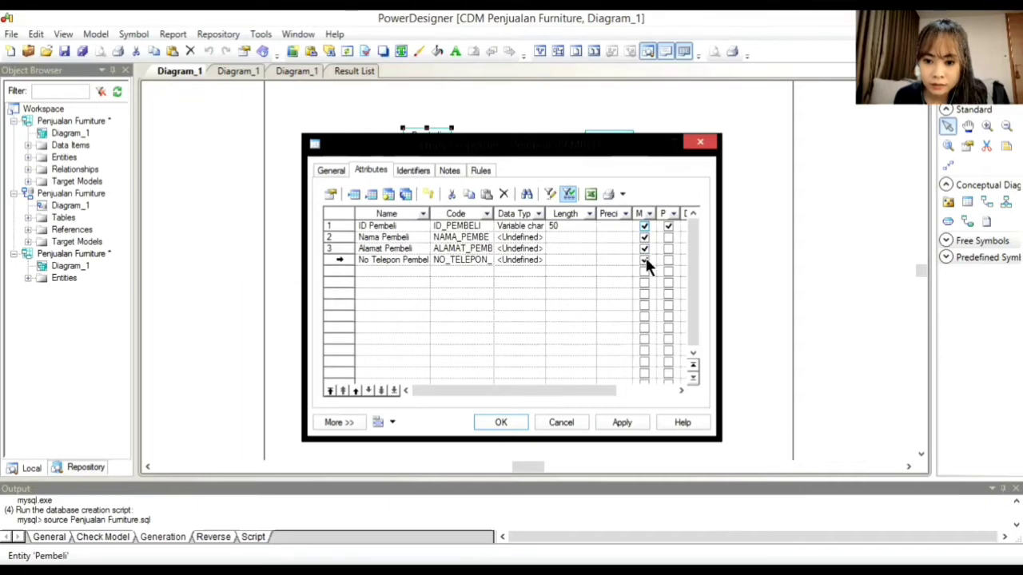
Set the data type of the Nama Pembeli attribute to Variable characters with a length of 50
left_click(521, 237)
left_click(536, 234)
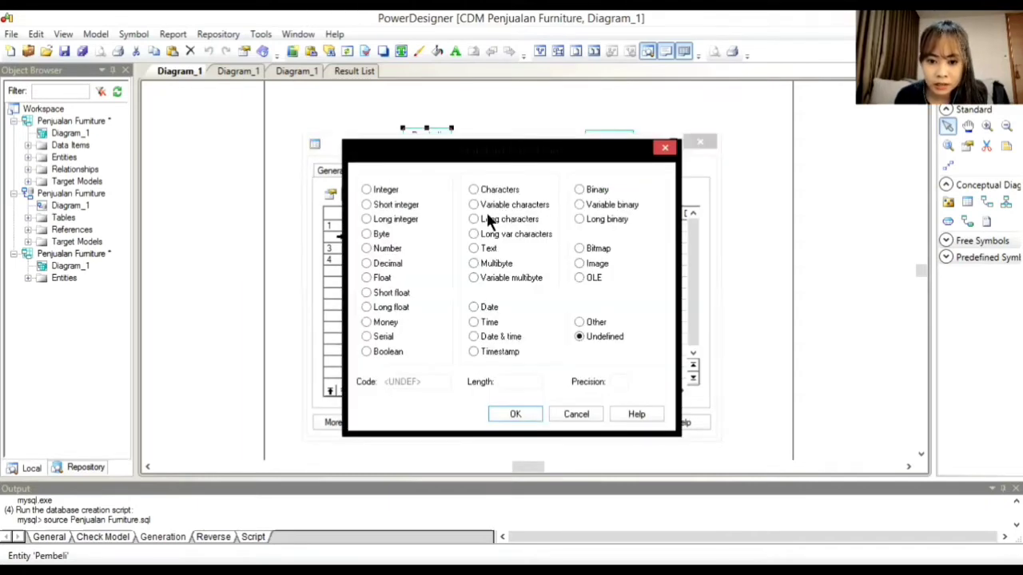
left_click(485, 206)
left_click(524, 382)
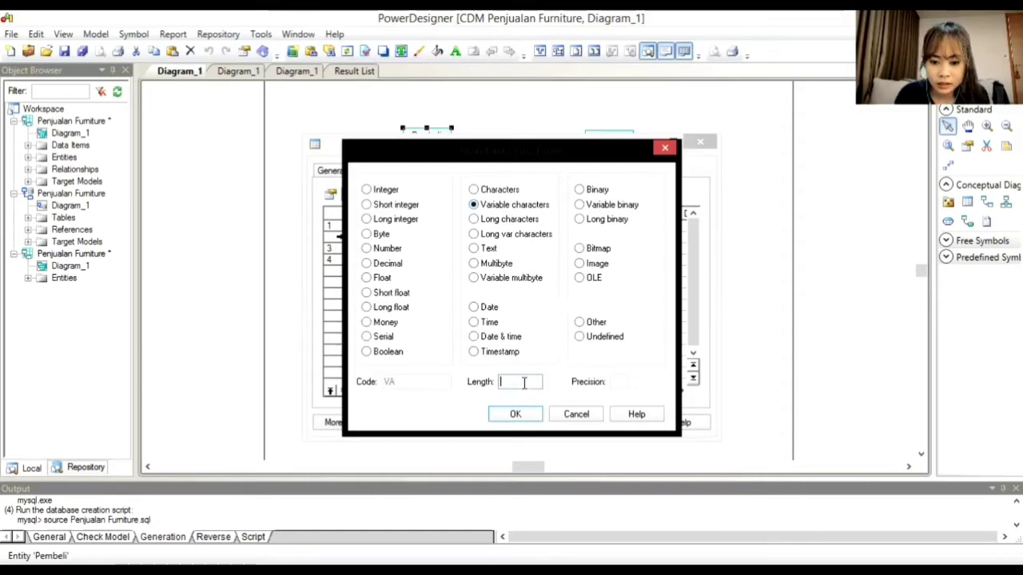
type("50")
left_click(518, 416)
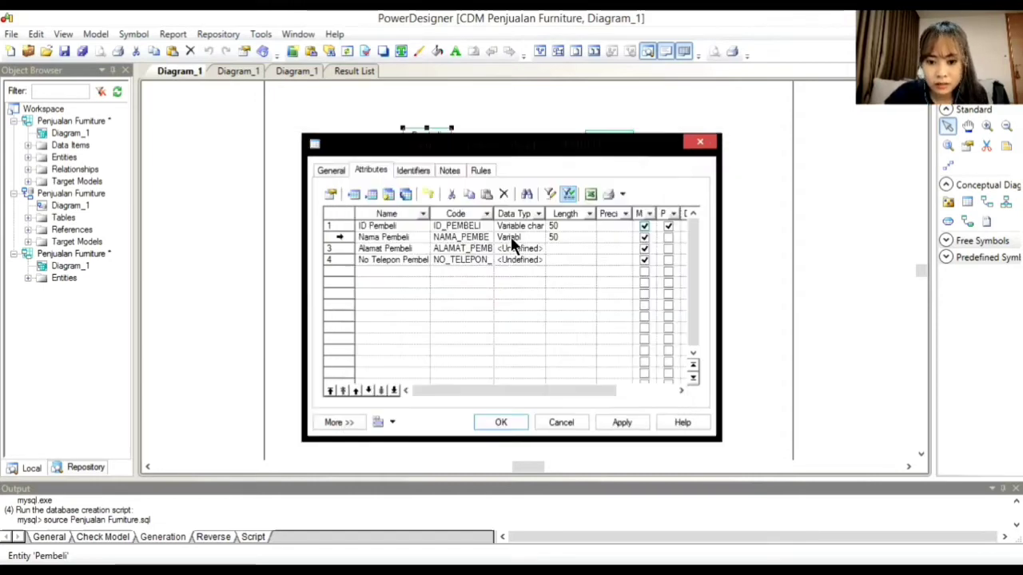
Set the data type of the Alamat Pembeli attribute to Variable characters with a length of 50
left_click(526, 248)
left_click(539, 247)
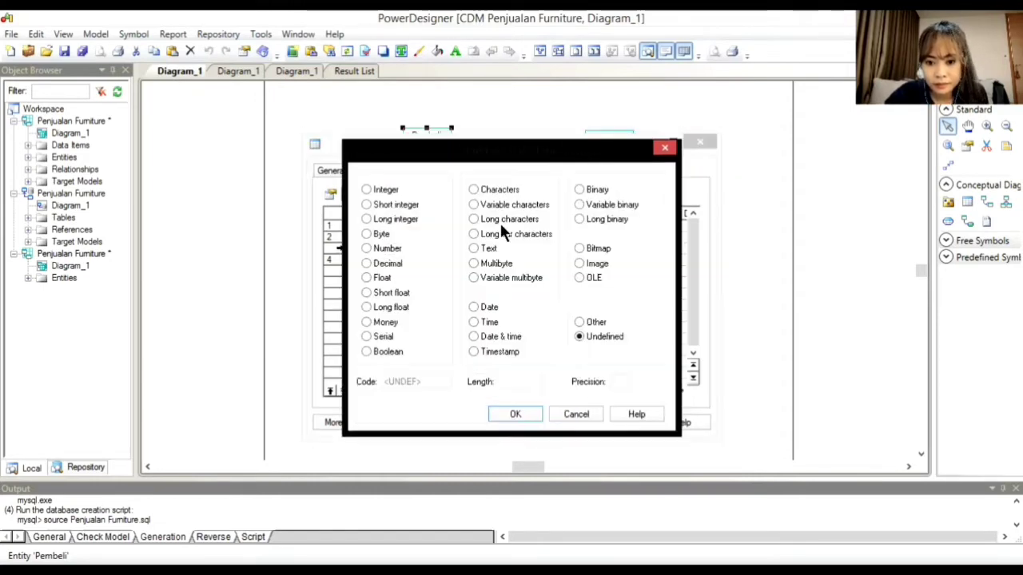
left_click(491, 205)
left_click(505, 384)
type("50")
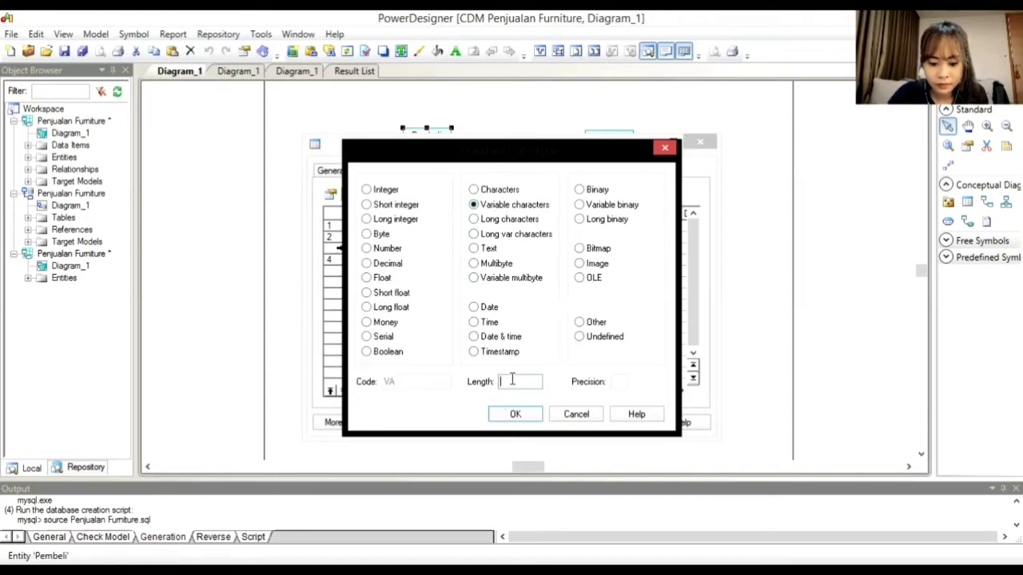
left_click(513, 415)
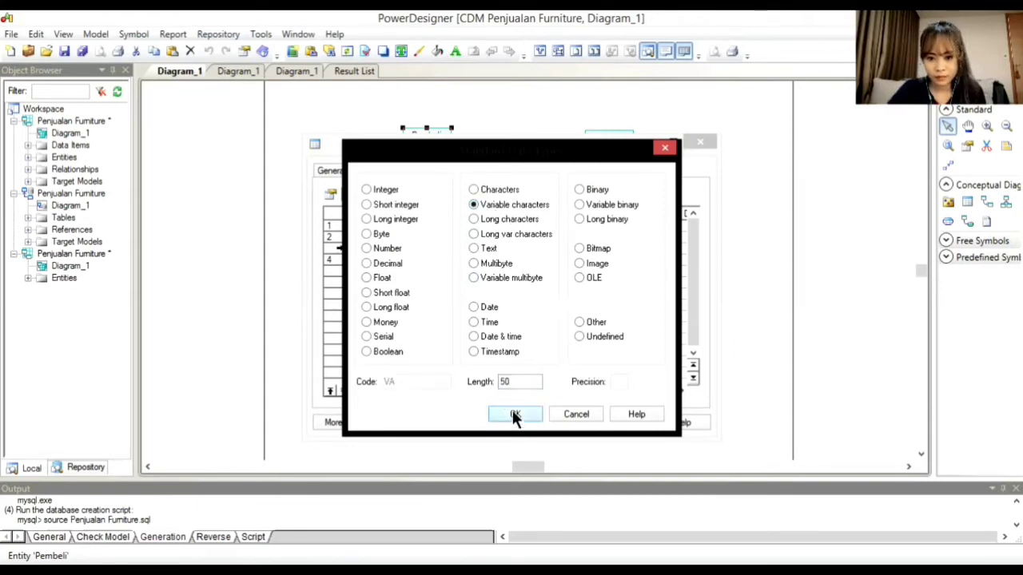
Set No Telepon Pembeli to Variable characters with a length of 50 and accept the Pembeli entity's attributes
left_click(529, 259)
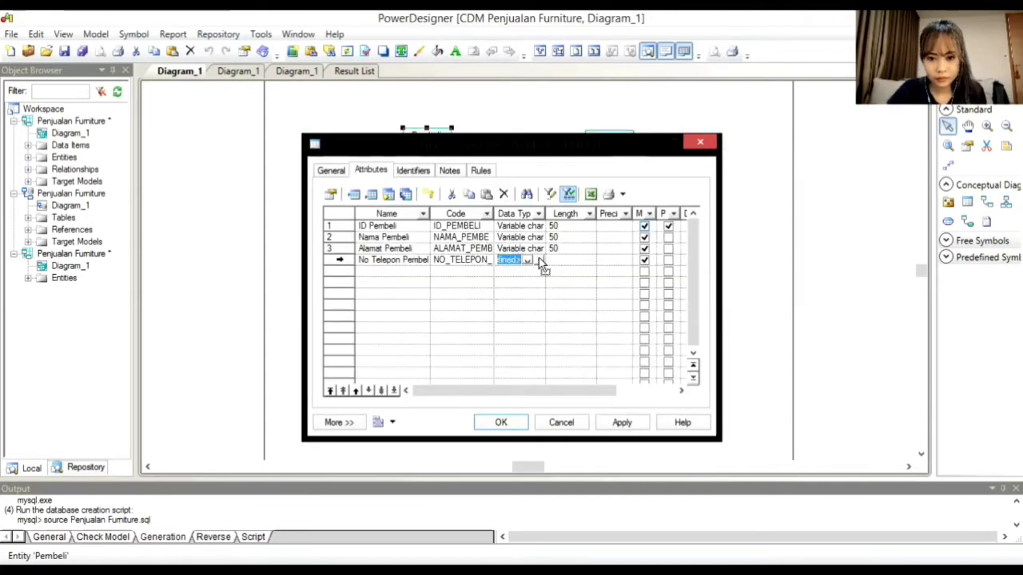
left_click(536, 257)
left_click(511, 206)
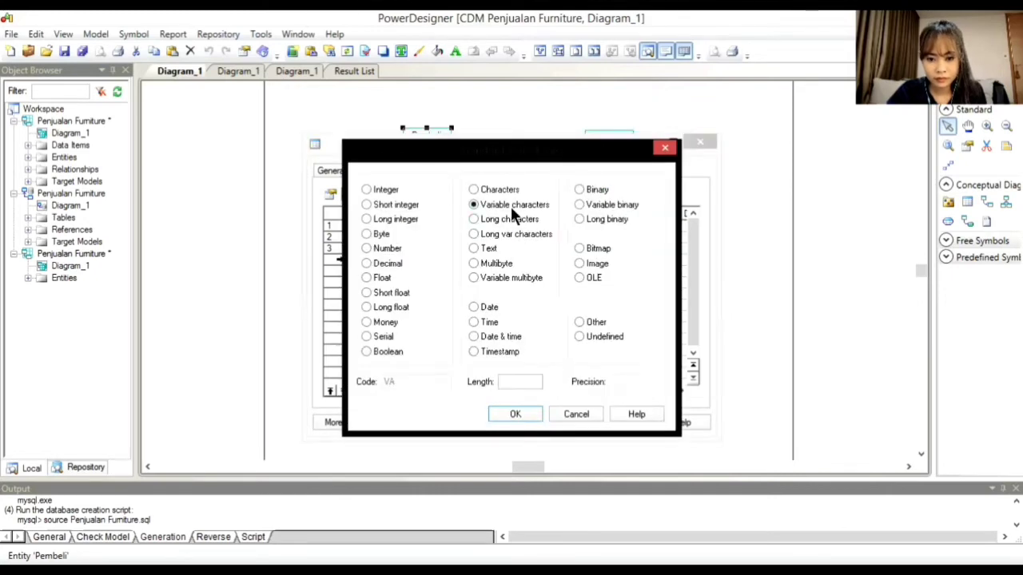
left_click(509, 381)
type("50")
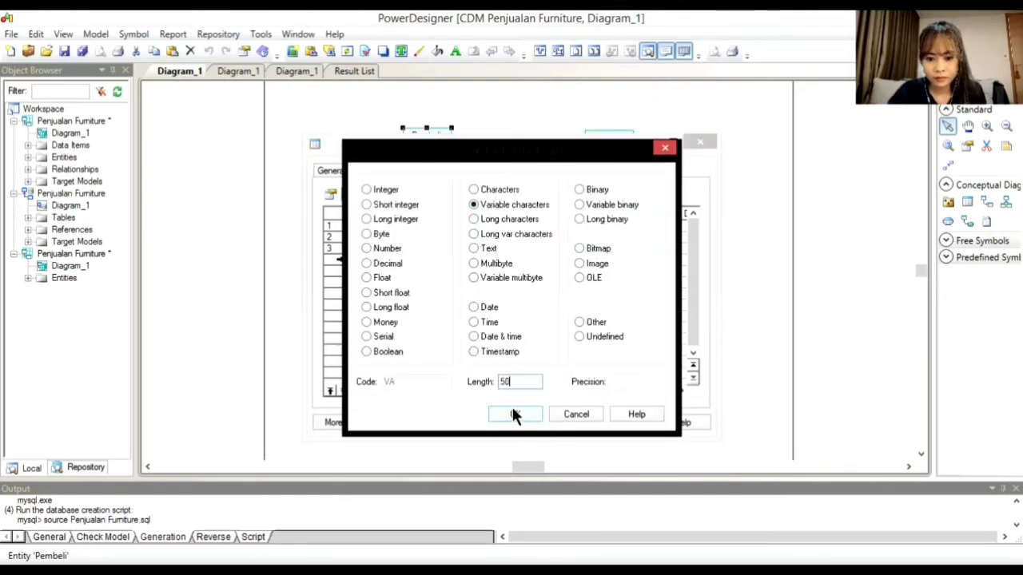
left_click(515, 415)
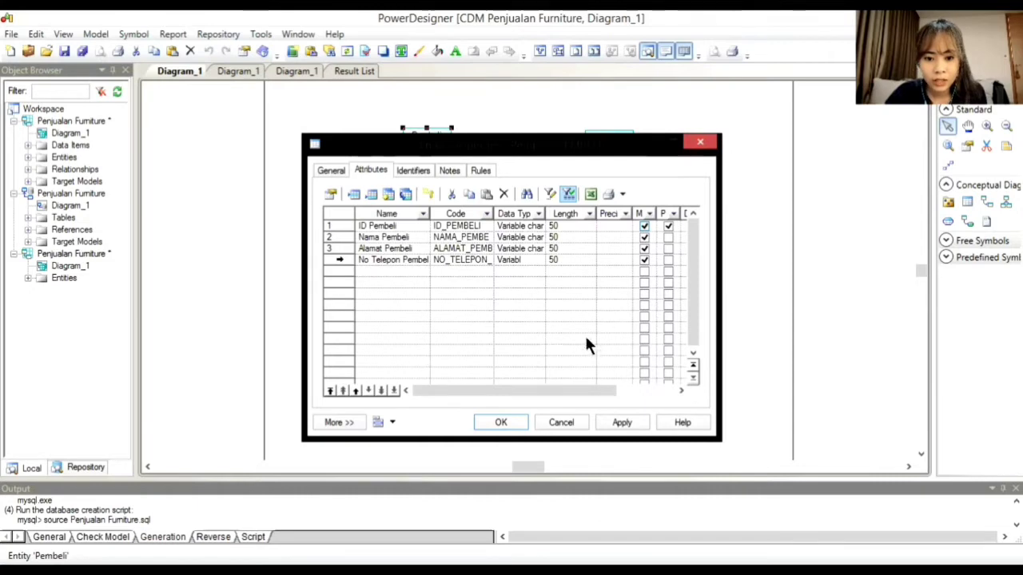
left_click(503, 422)
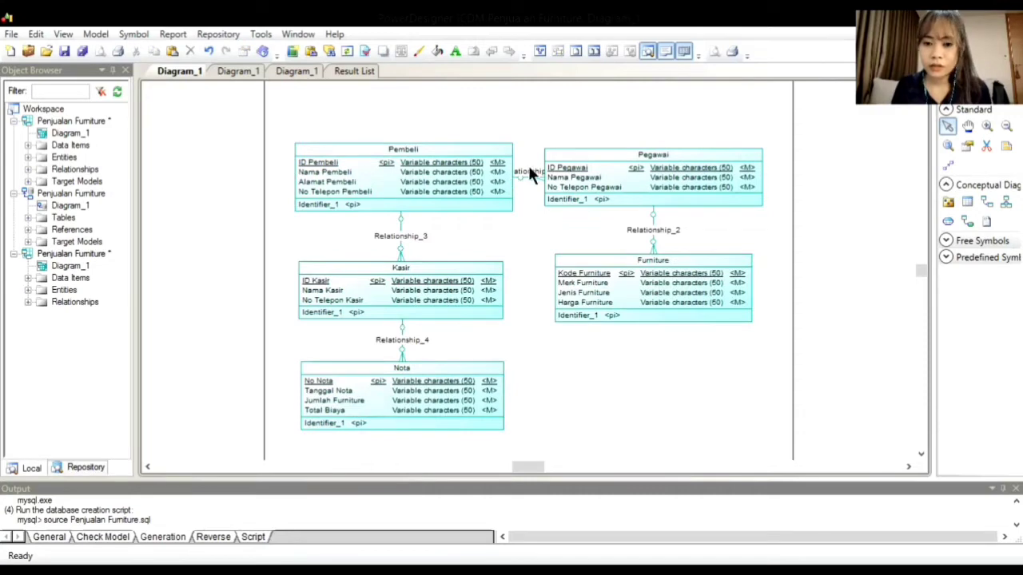
Name the relationship between Pembeli and Pegawai Mendatangi and set its cardinality to Many - one
double_click(526, 170)
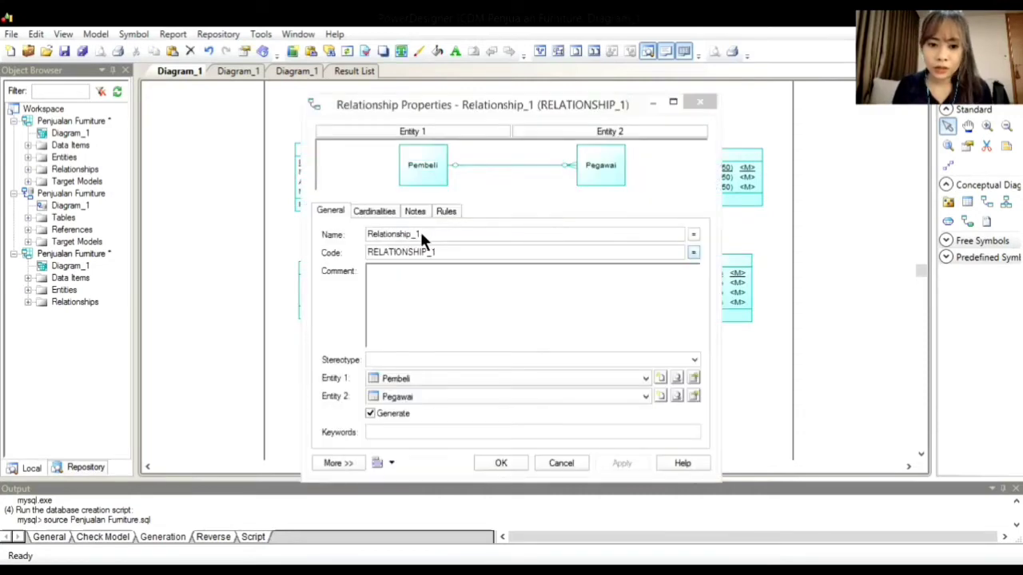
left_click_drag(424, 232, 328, 235)
key("BackSpace")
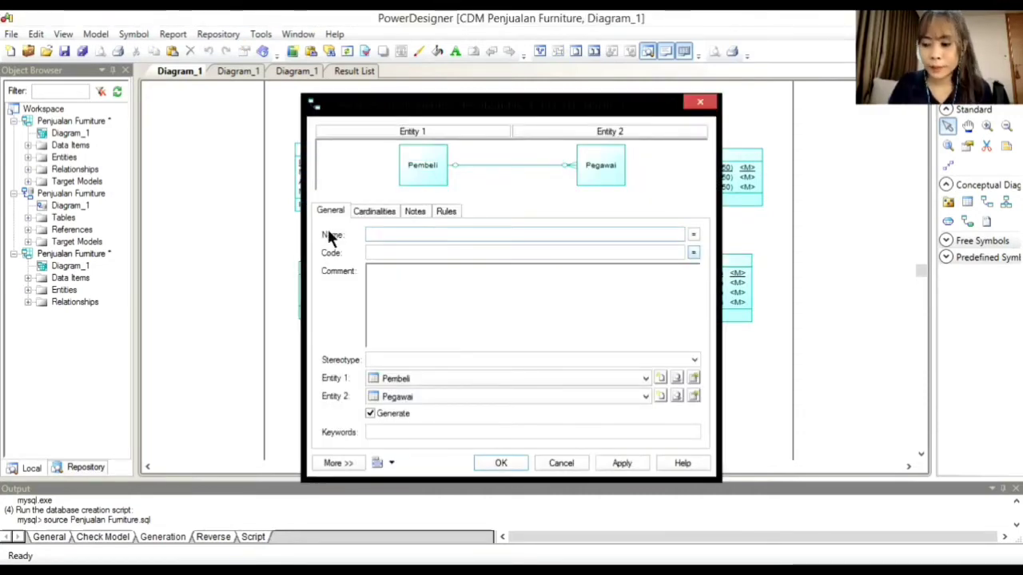
type("Mendatang")
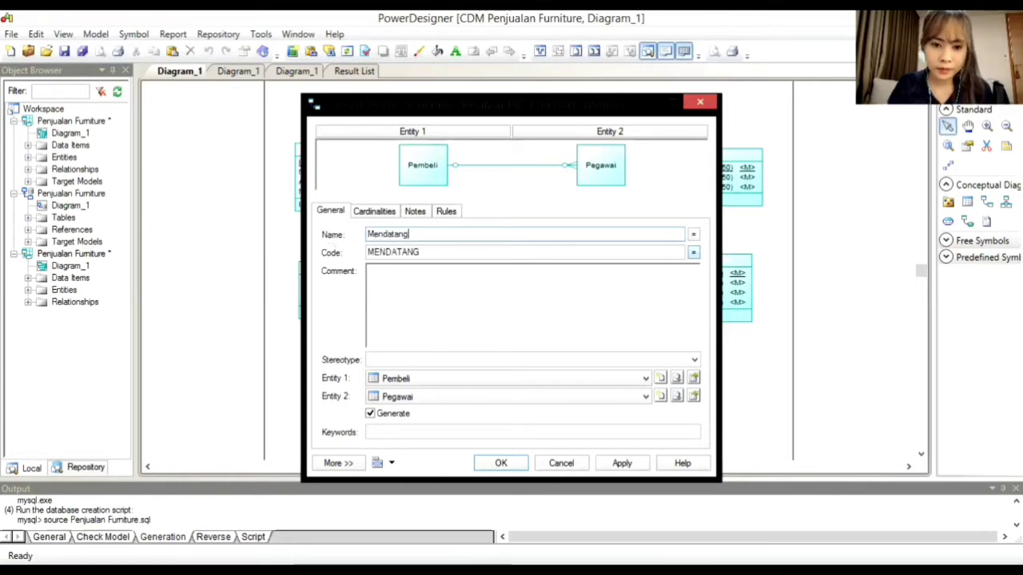
type("i")
left_click(374, 211)
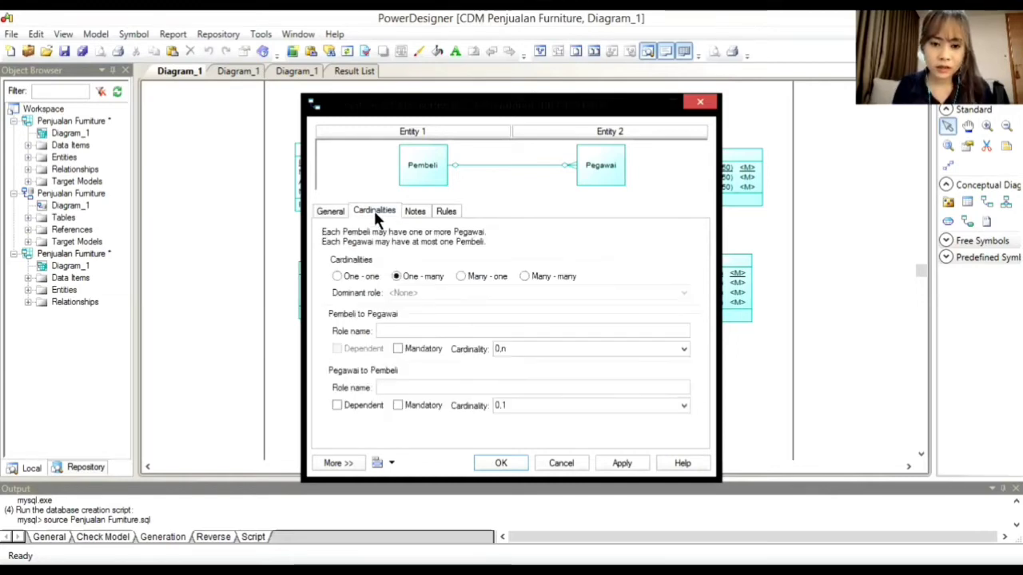
left_click(462, 277)
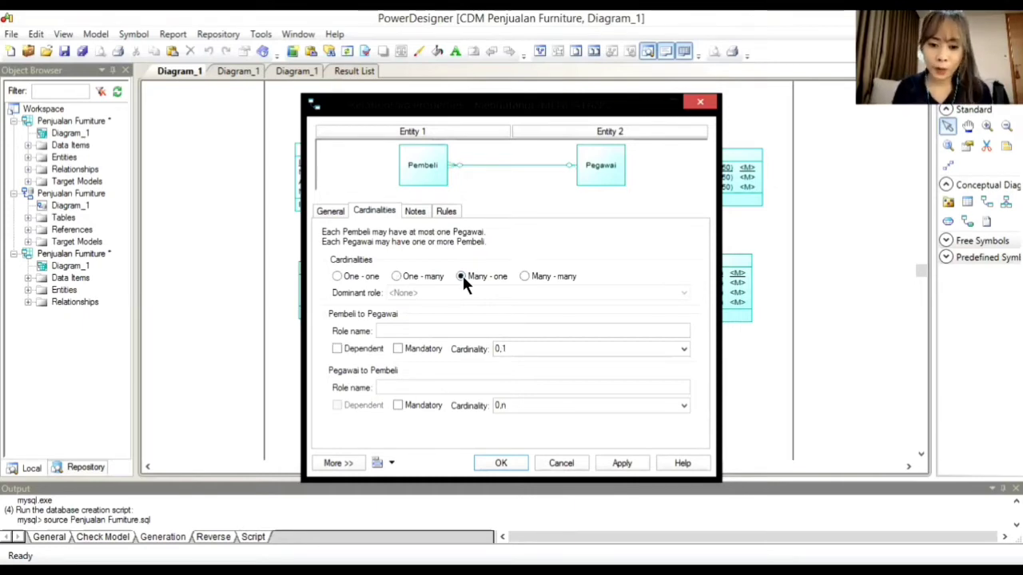
left_click(501, 463)
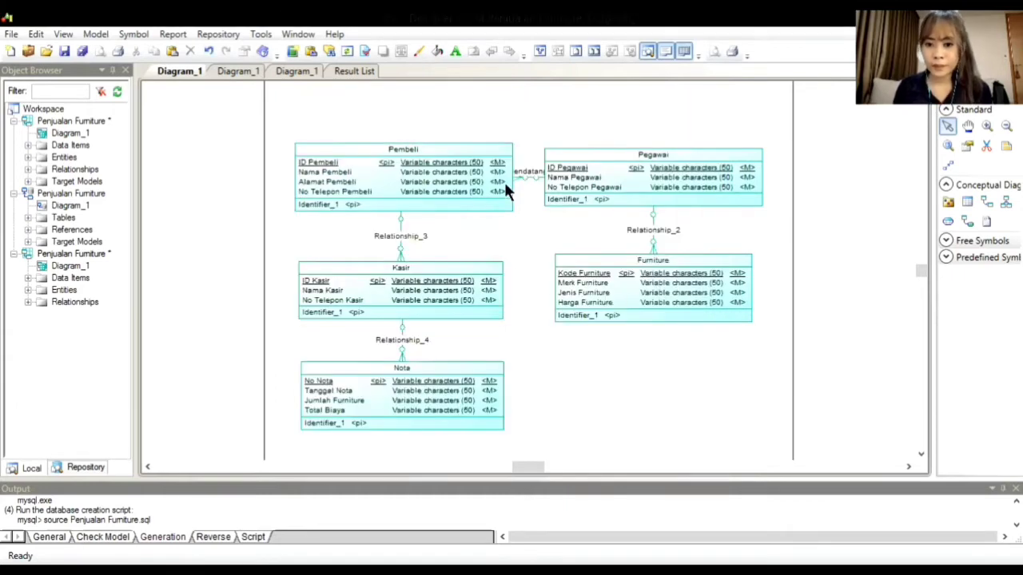
Name the relationship between Pegawai and Furniture Meminta and accept its One - many cardinality
double_click(655, 228)
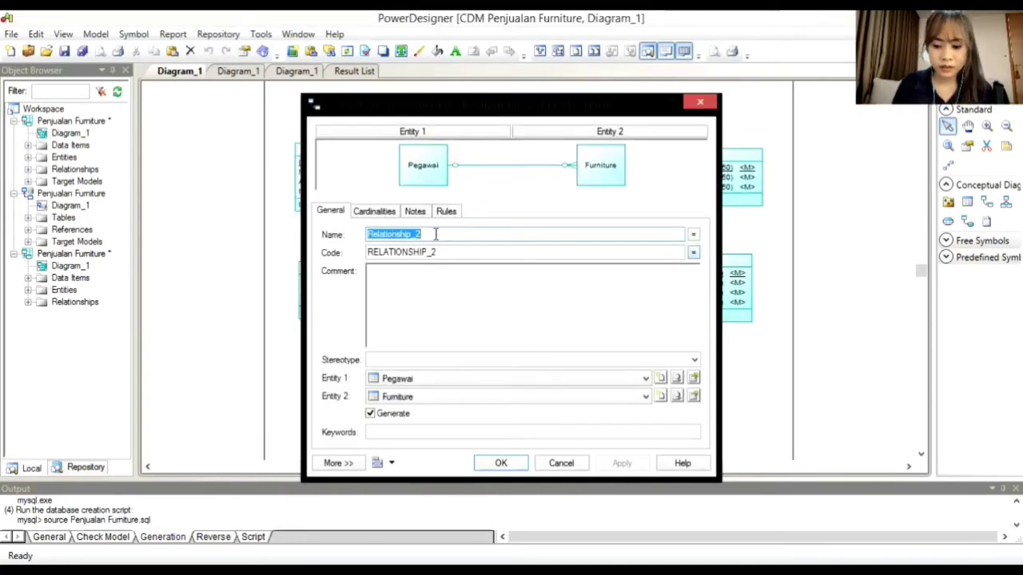
type("Meminta")
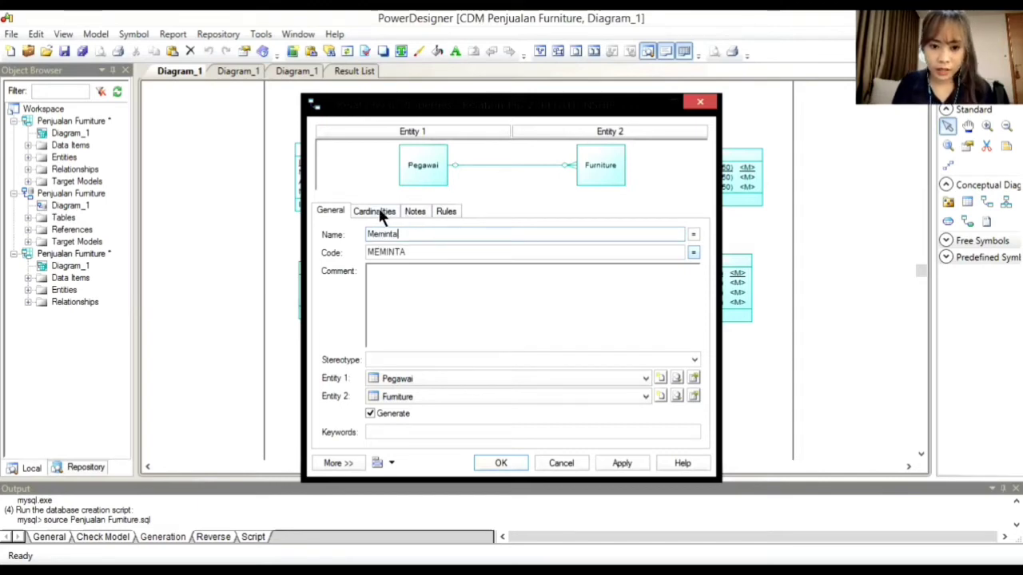
left_click(376, 210)
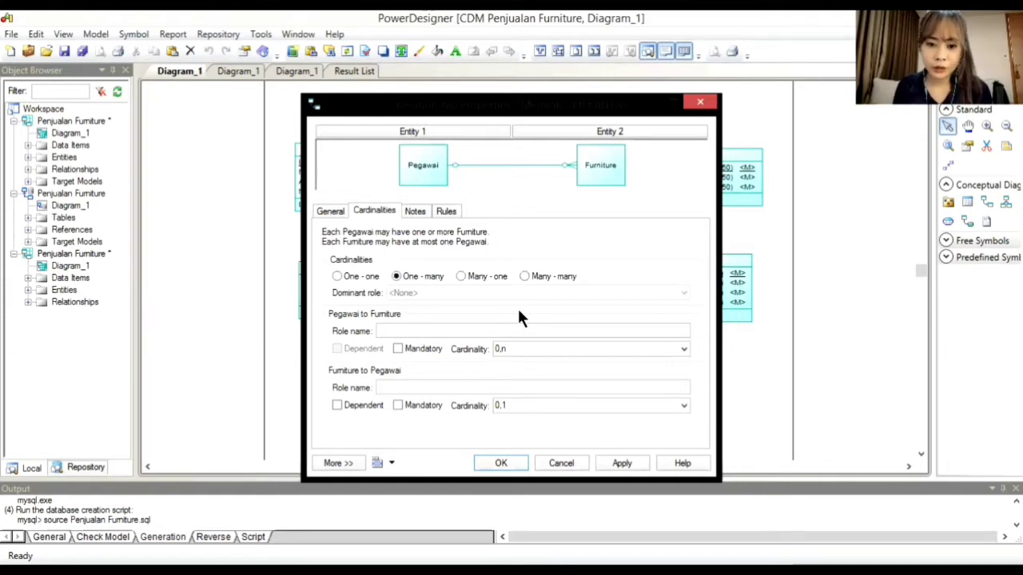
left_click(514, 463)
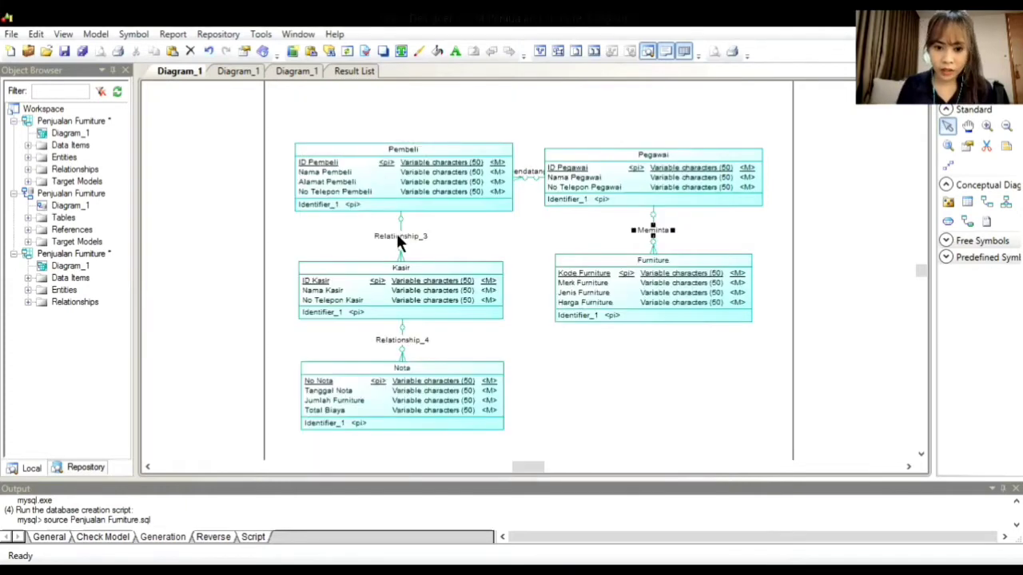
Name the relationship between Pembeli and Kasir Membayar and accept its One - many cardinality
double_click(402, 252)
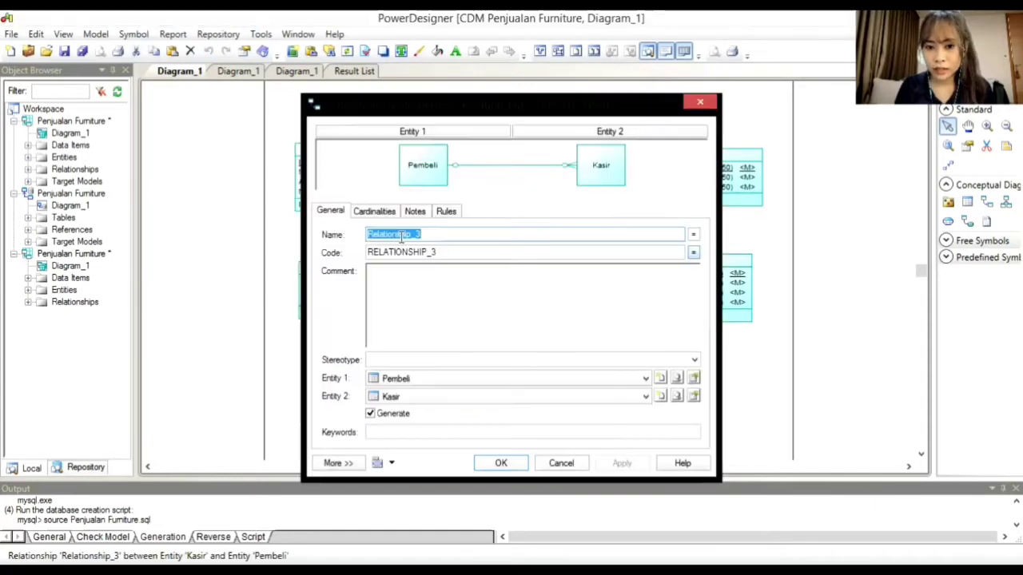
key("BackSpace")
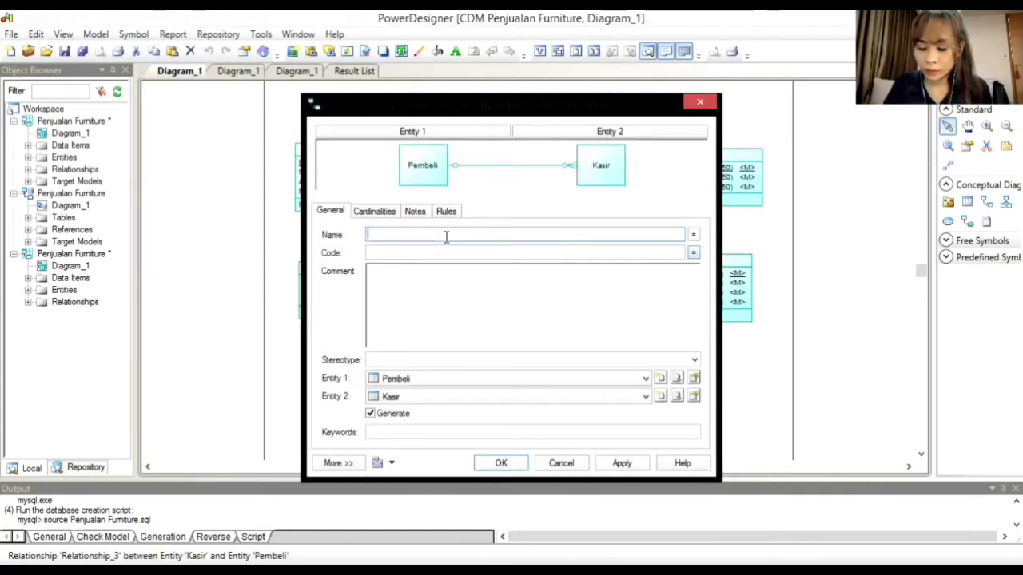
type("Membayar")
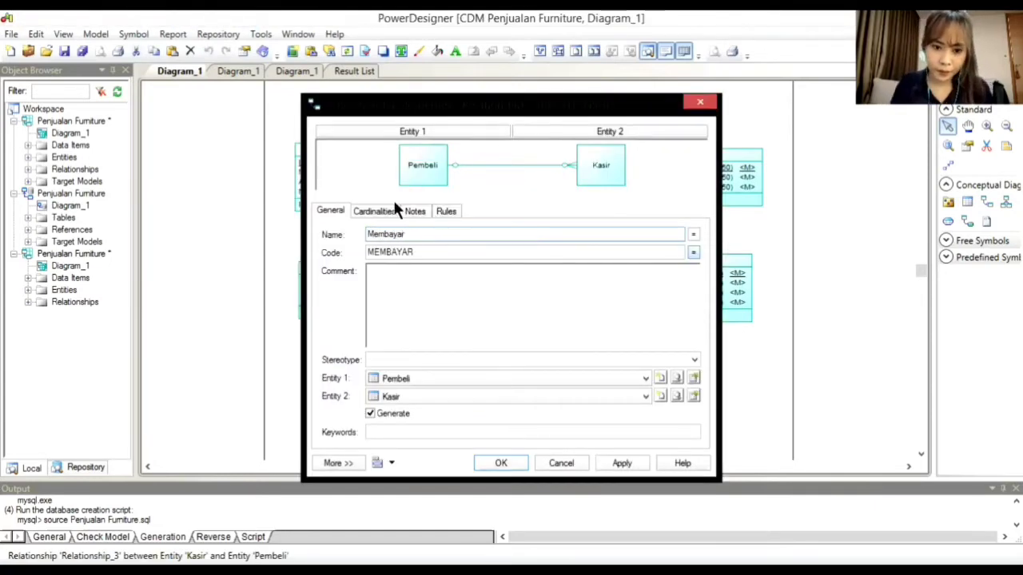
left_click(375, 210)
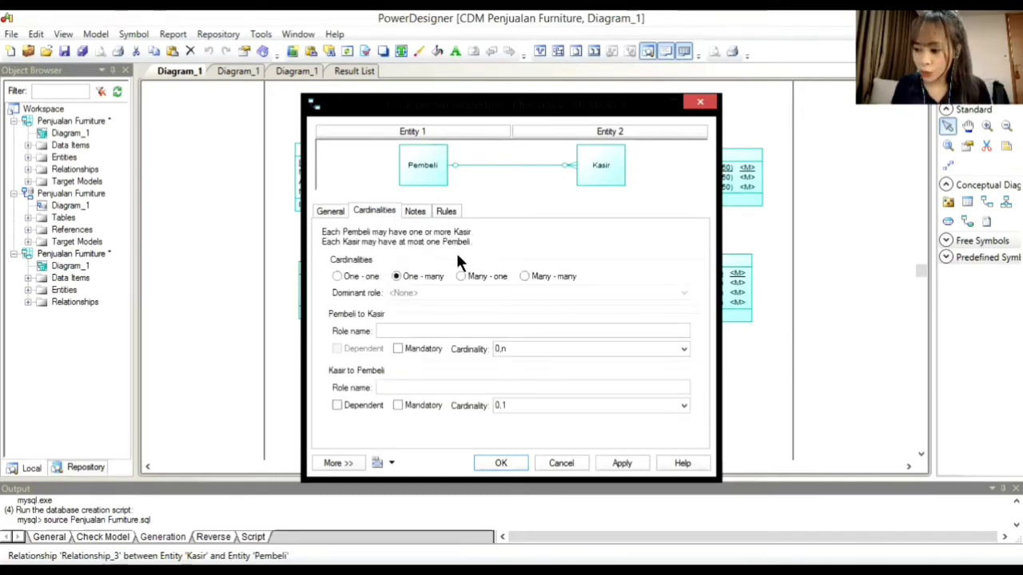
left_click(501, 464)
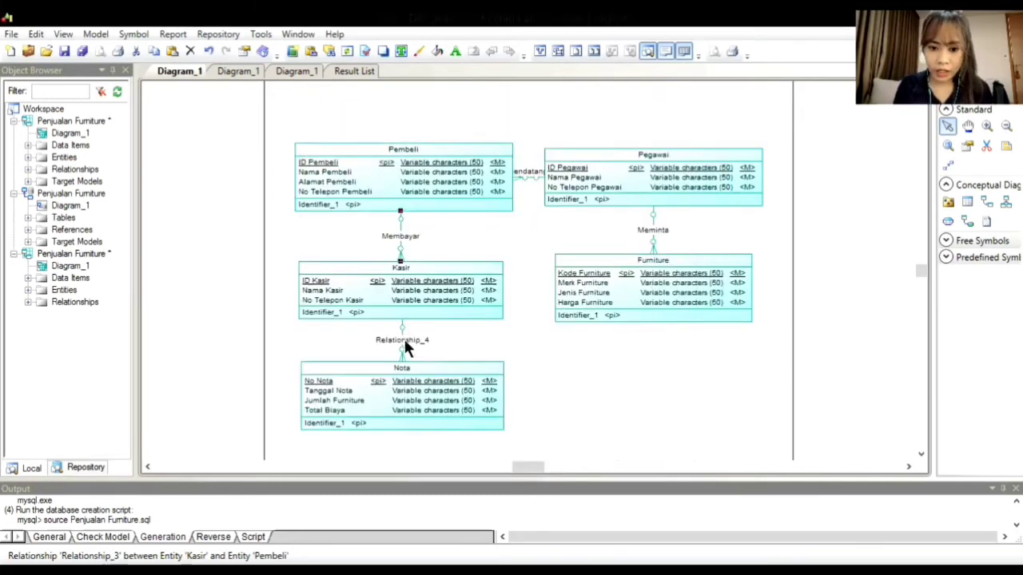
Name the relationship between Kasir and Nota Membuat and accept its One - many cardinality
double_click(404, 345)
key("BackSpace")
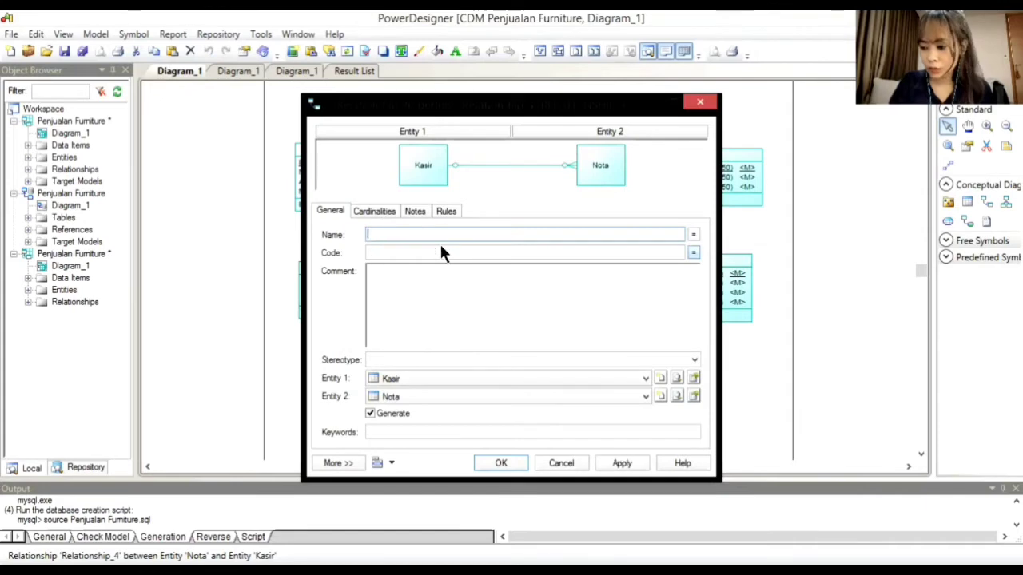
type("Membuat")
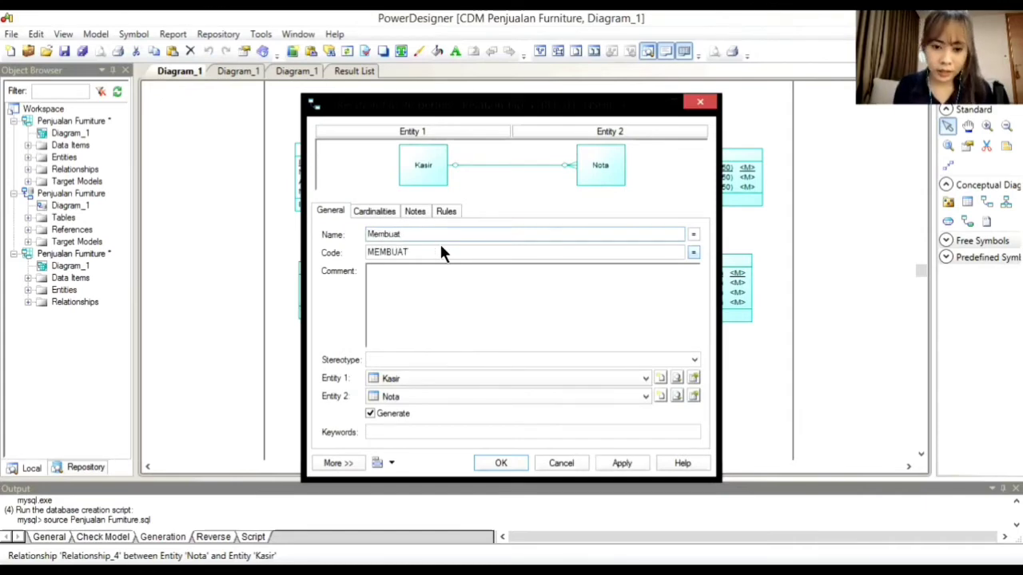
left_click(370, 210)
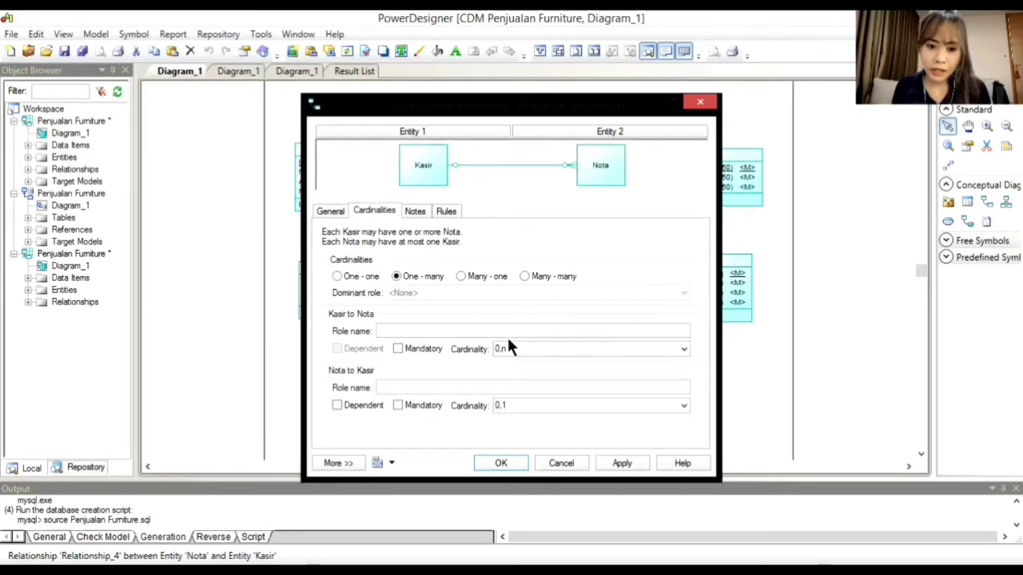
left_click(501, 463)
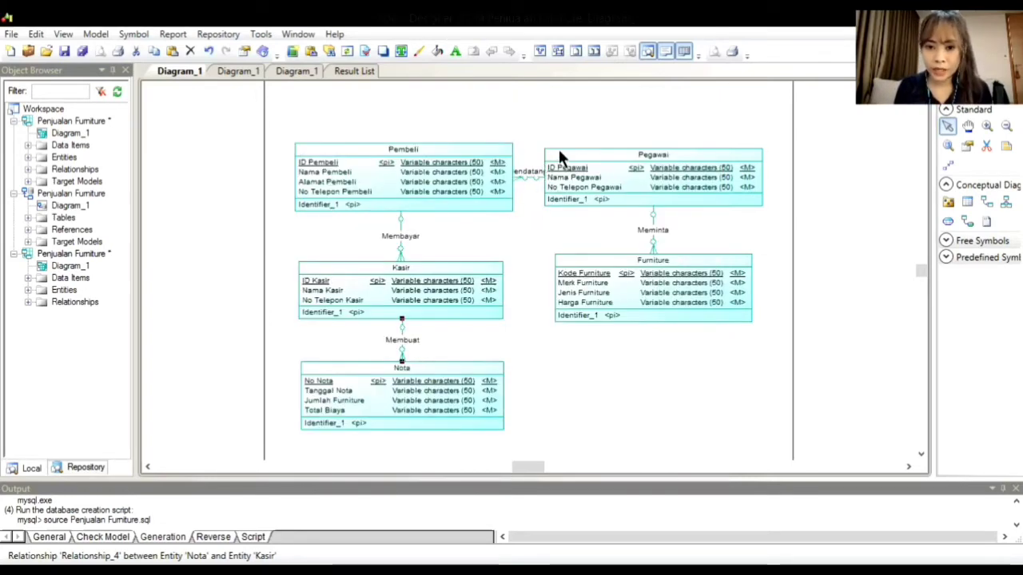
Space the Pembeli and Pegawai entities further apart, and run Check Model on the conceptual data model
left_click_drag(561, 163, 585, 155)
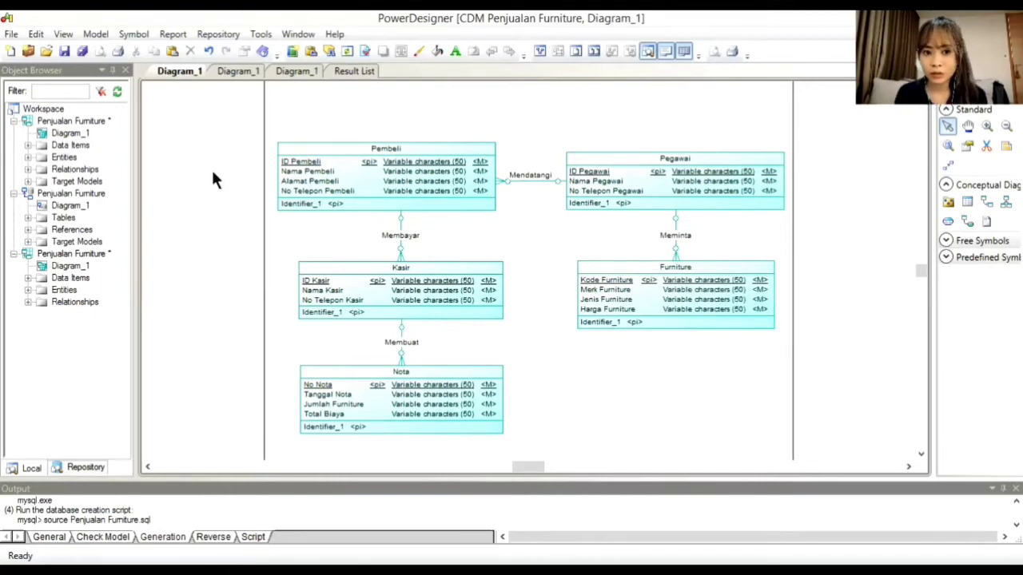
key("alt+t")
left_click(309, 88)
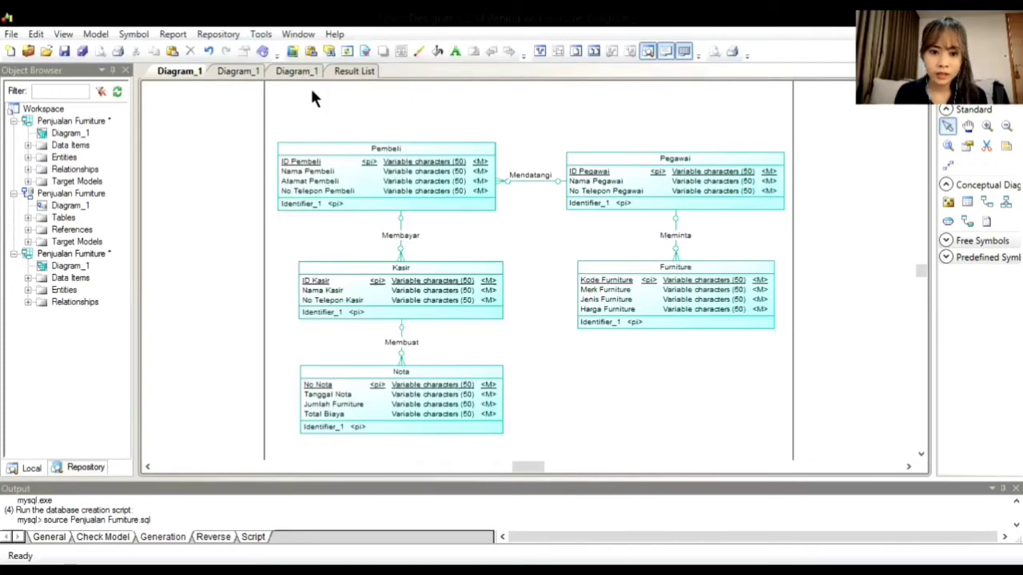
left_click(475, 424)
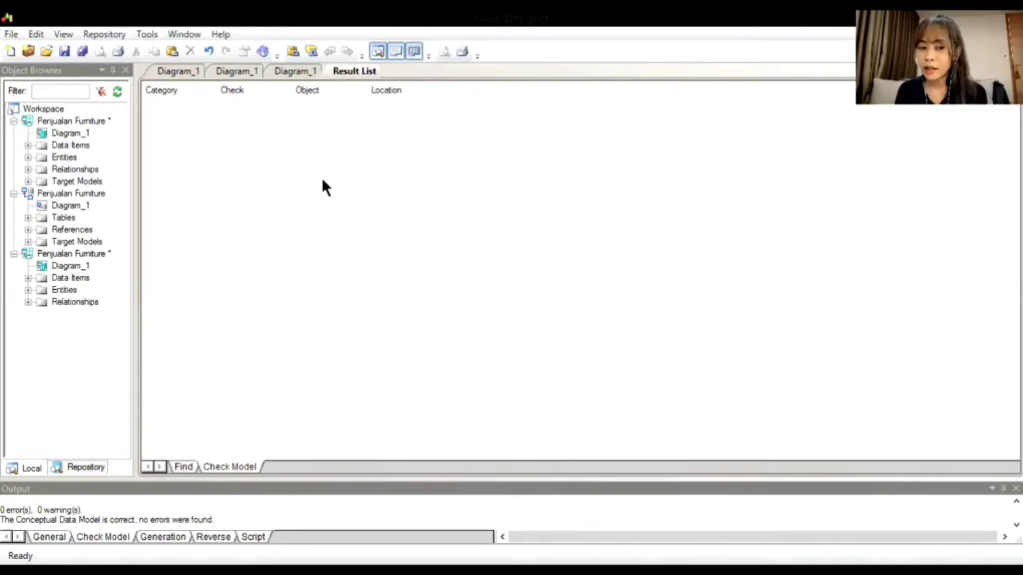
left_click(176, 72)
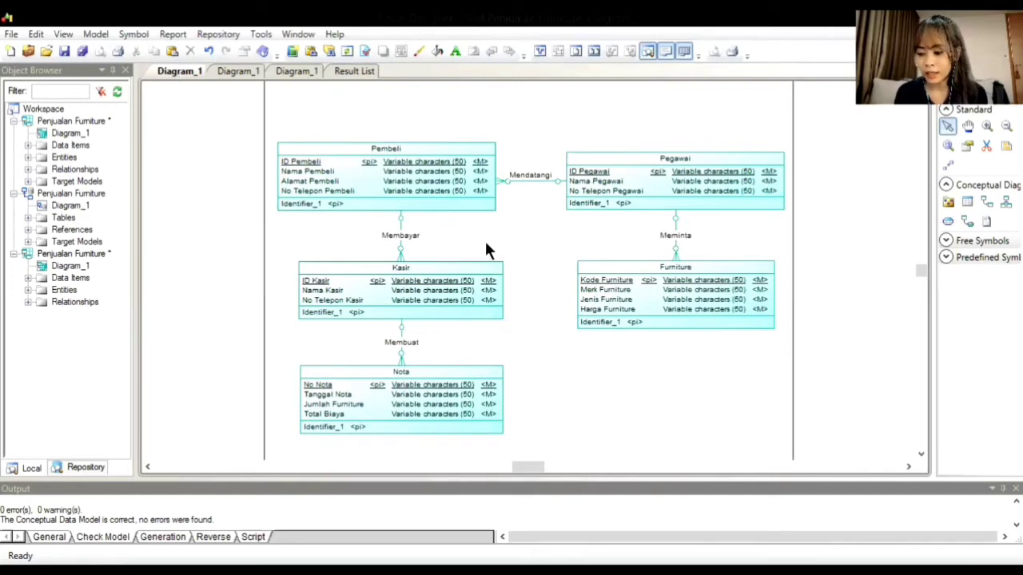
Generate a new MySQL 5.0 physical data model named Penjualan Furniture from the conceptual model
left_click(250, 35)
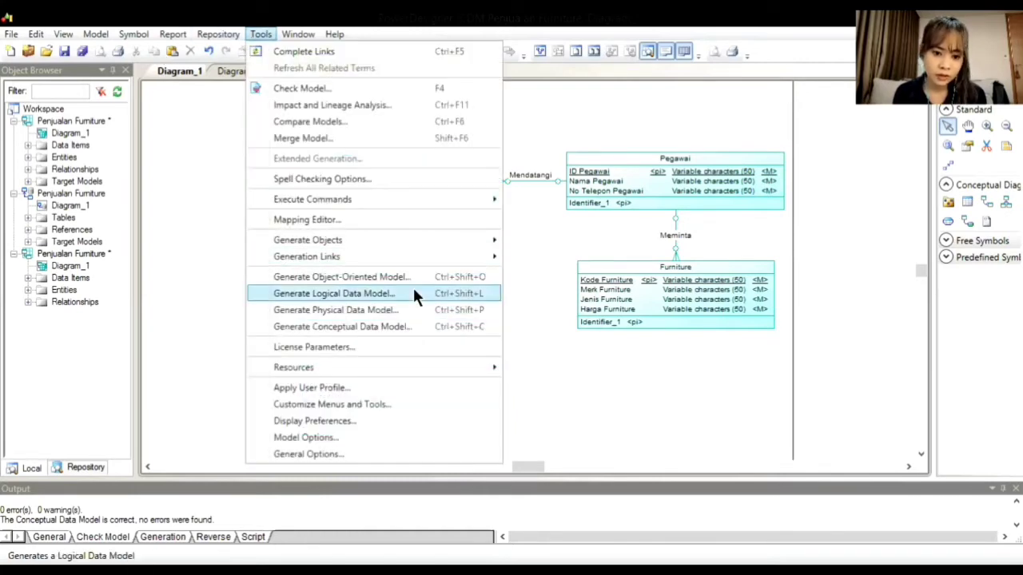
left_click(368, 310)
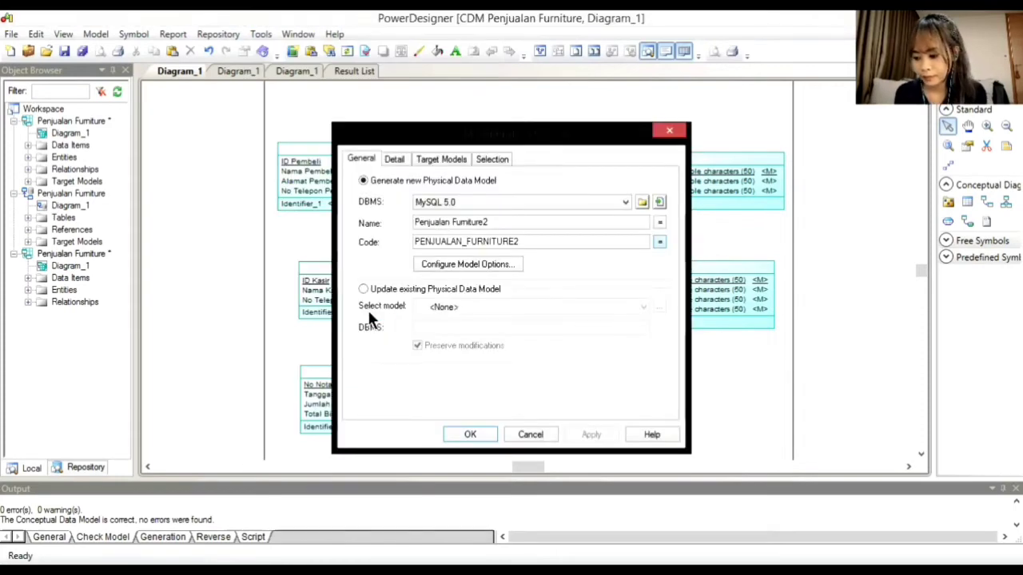
left_click(493, 221)
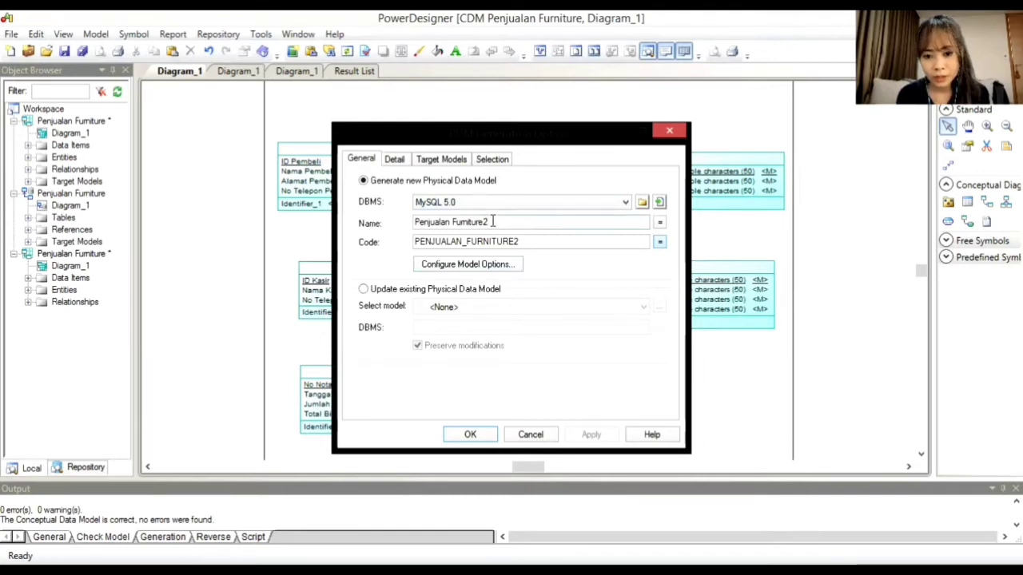
key("BackSpace")
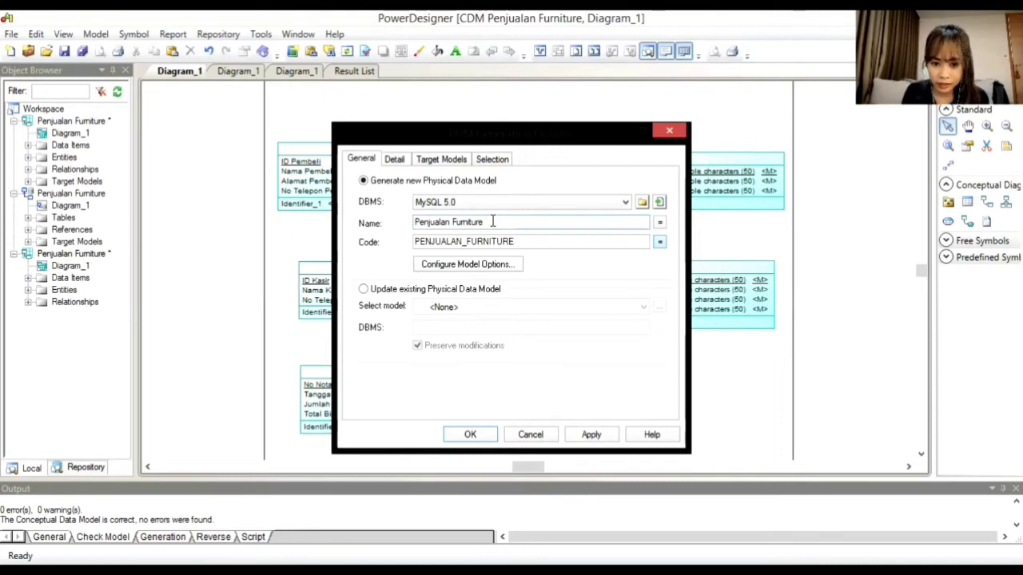
left_click(477, 434)
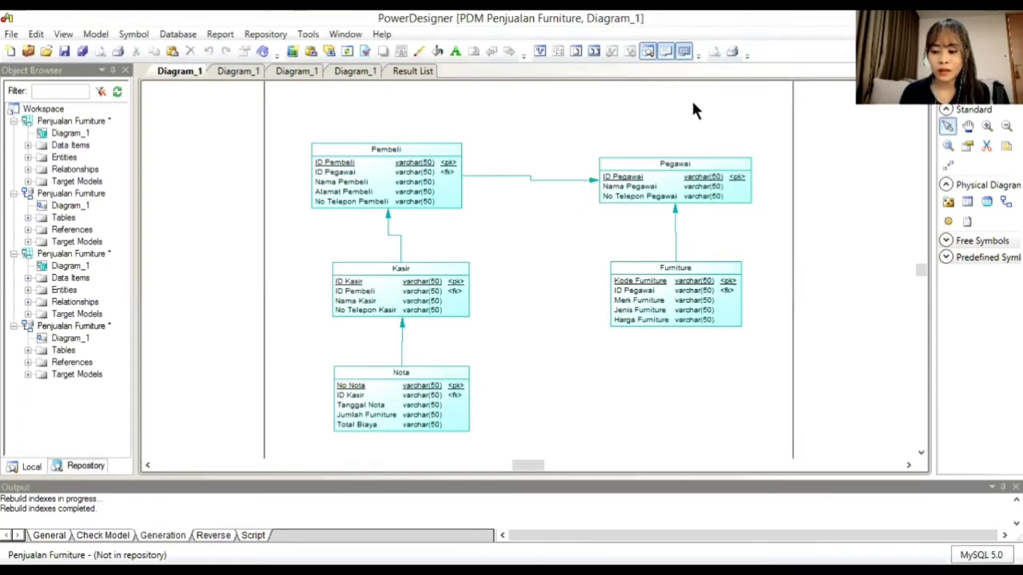
Generate the database script from the physical model as Penjualan Furnituree.sql in the D:\KRP SIM\ directory
left_click(199, 38)
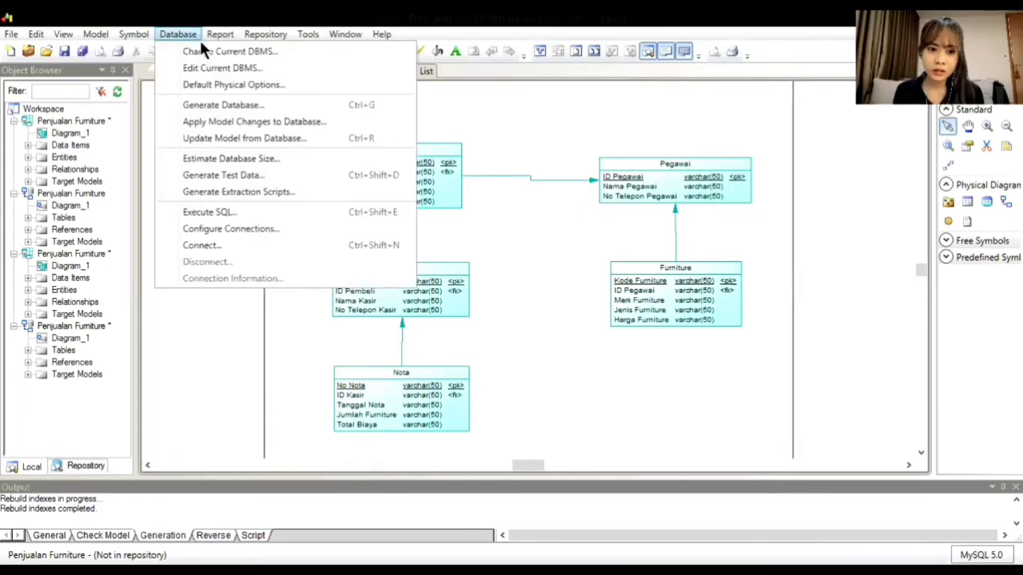
left_click(242, 103)
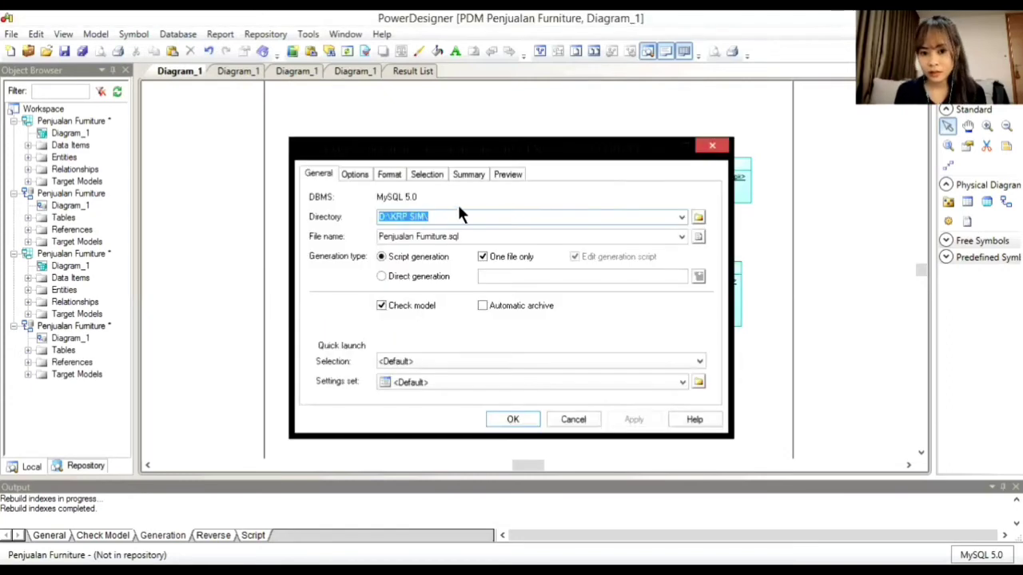
left_click(681, 216)
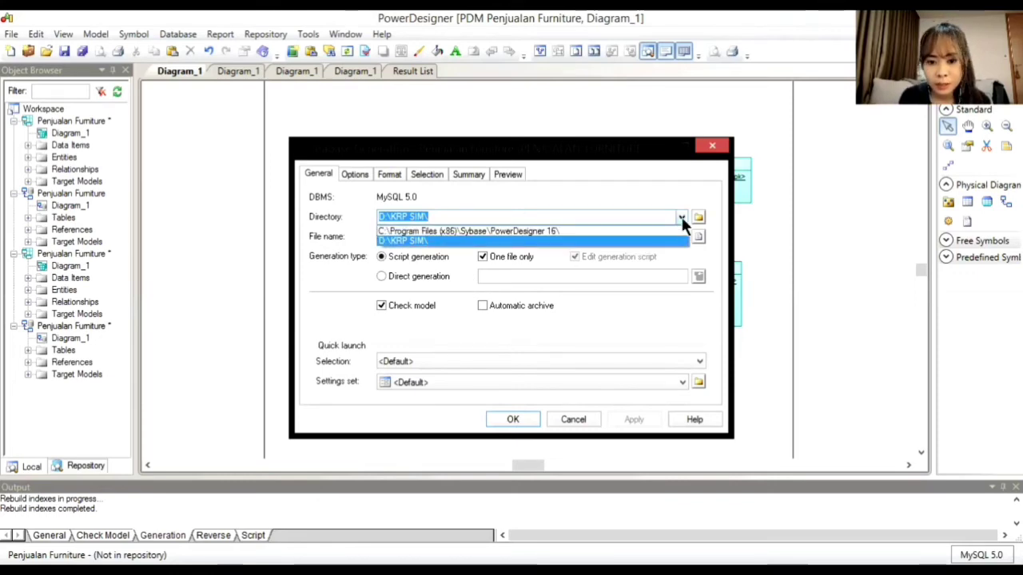
left_click(557, 240)
left_click(450, 236)
left_click(448, 235)
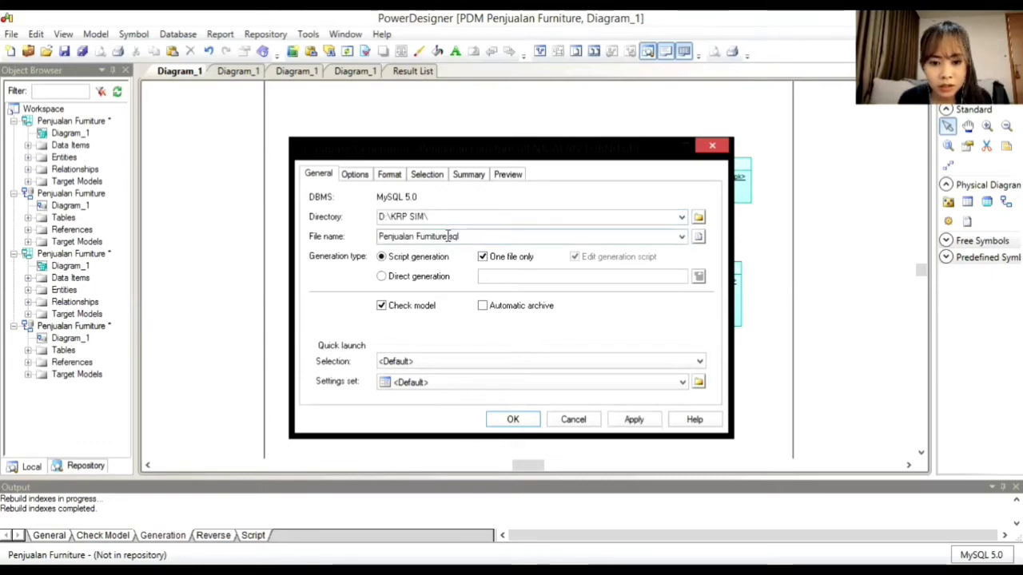
type("e")
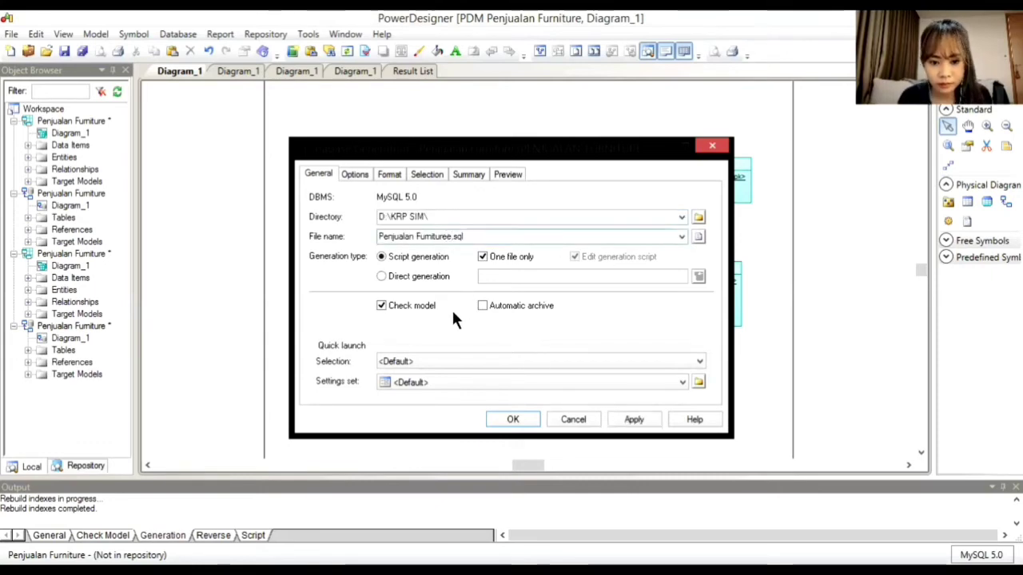
left_click(514, 421)
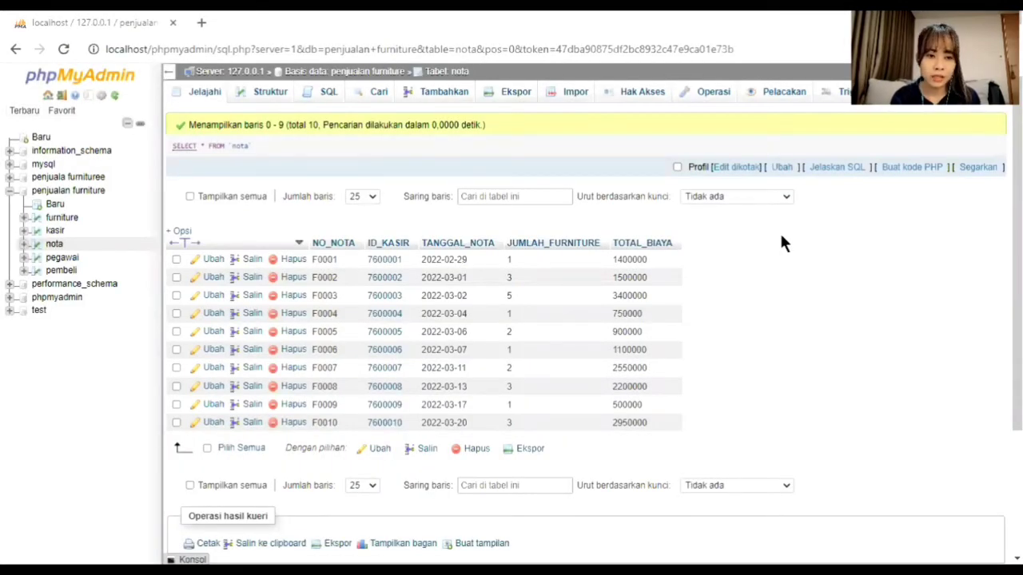
Create a new database named Furniture on the phpMyAdmin server
left_click(44, 139)
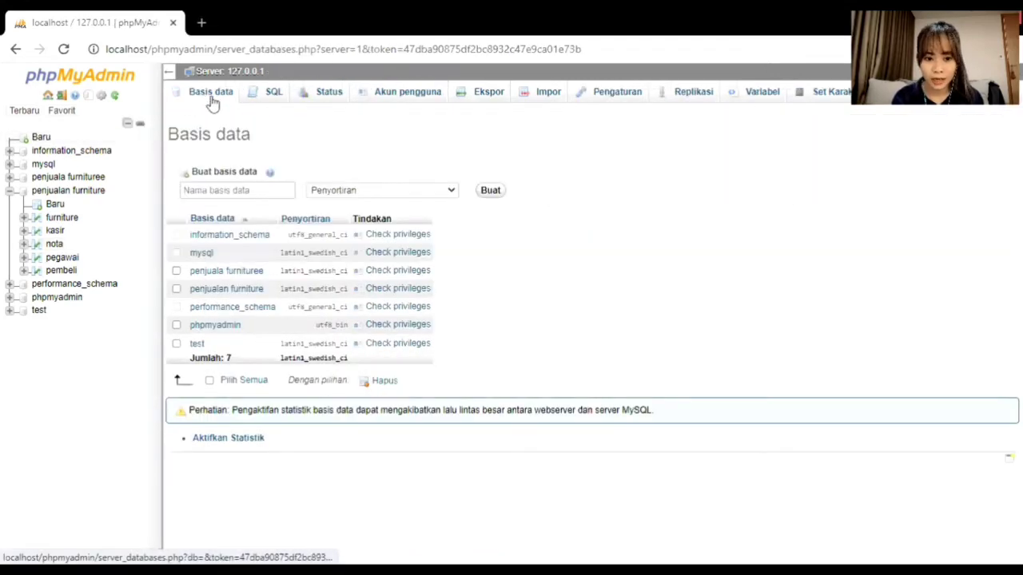
left_click(236, 196)
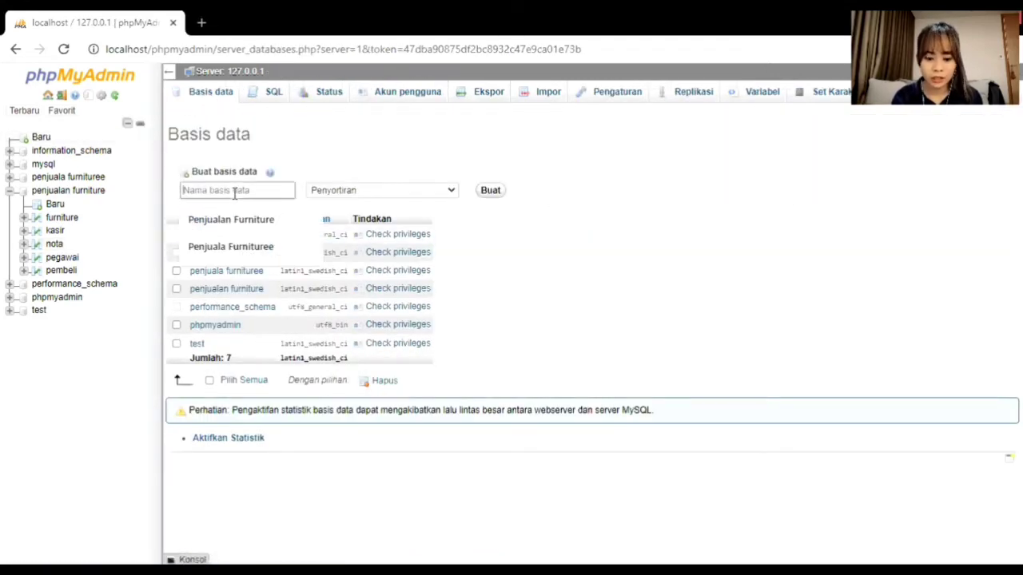
type("Furnitu")
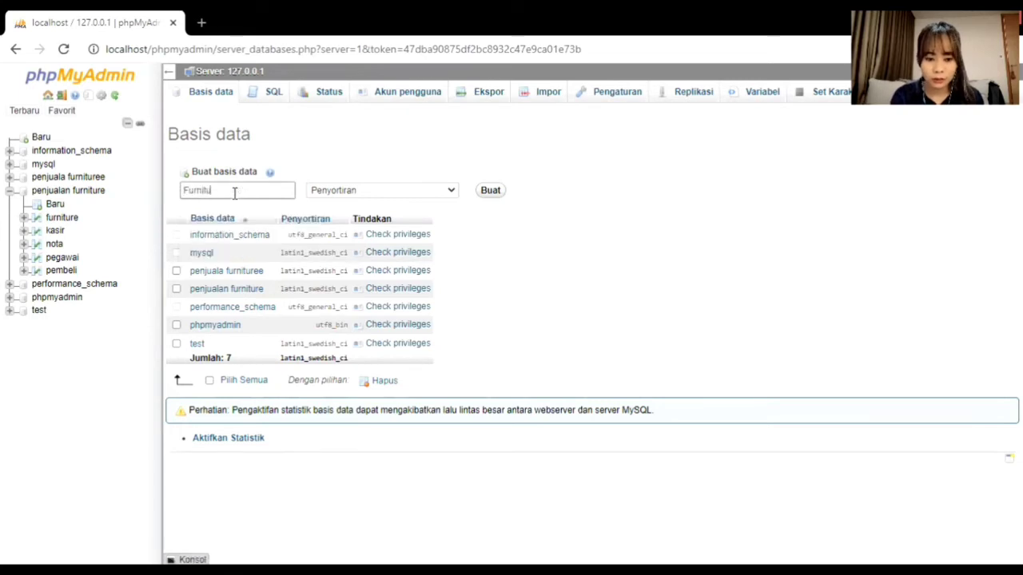
type("re")
left_click(502, 193)
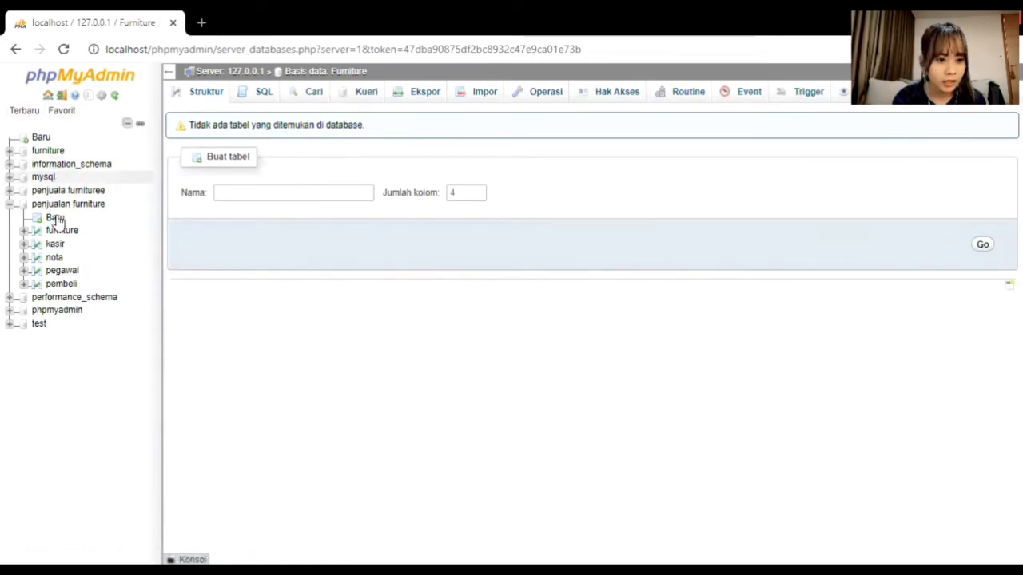
Import Penjualan Furnituree.sql from the KRP SIM folder on drive D: into the furniture database, keeping the default import options
left_click(48, 151)
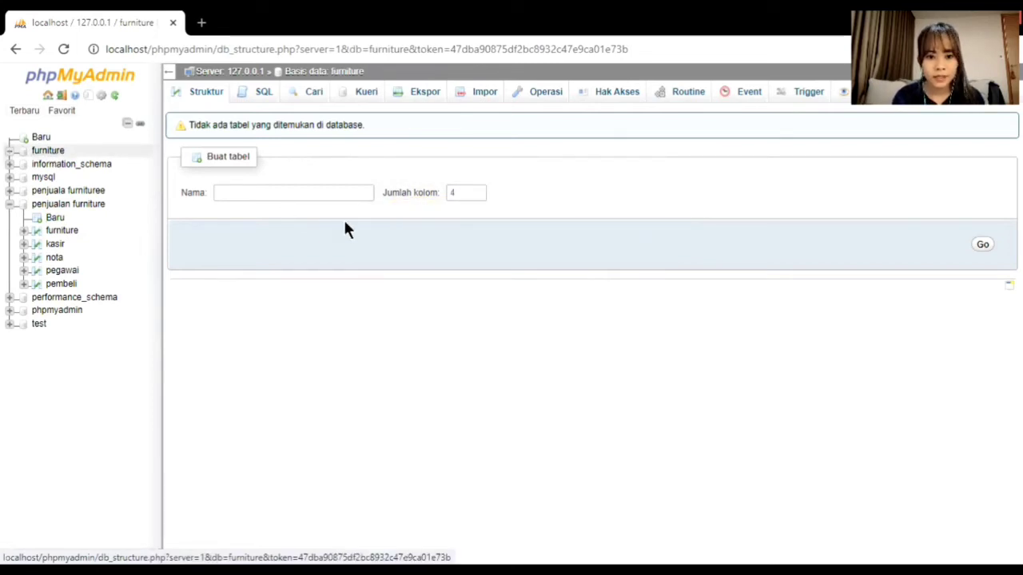
left_click(483, 92)
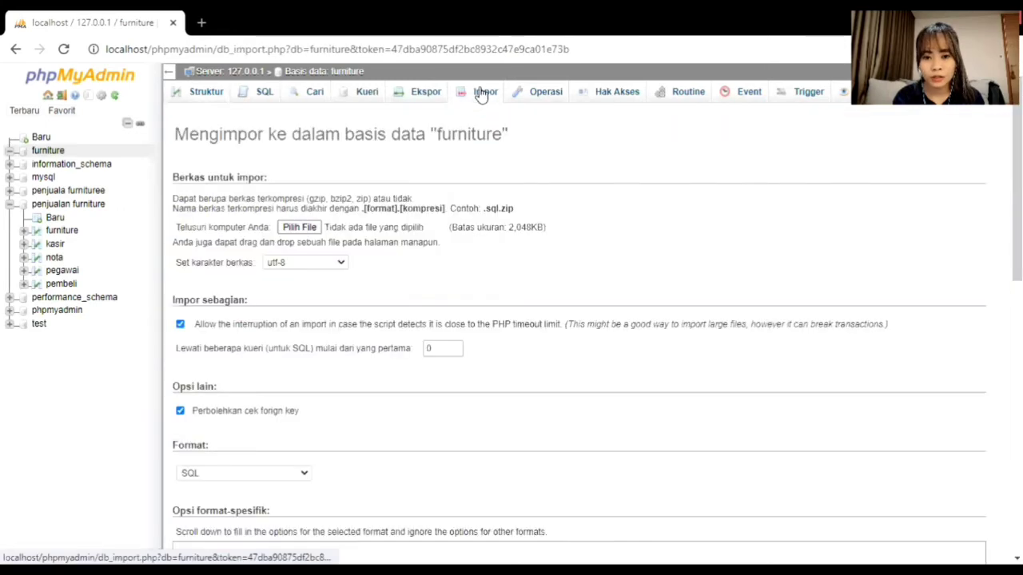
left_click(316, 228)
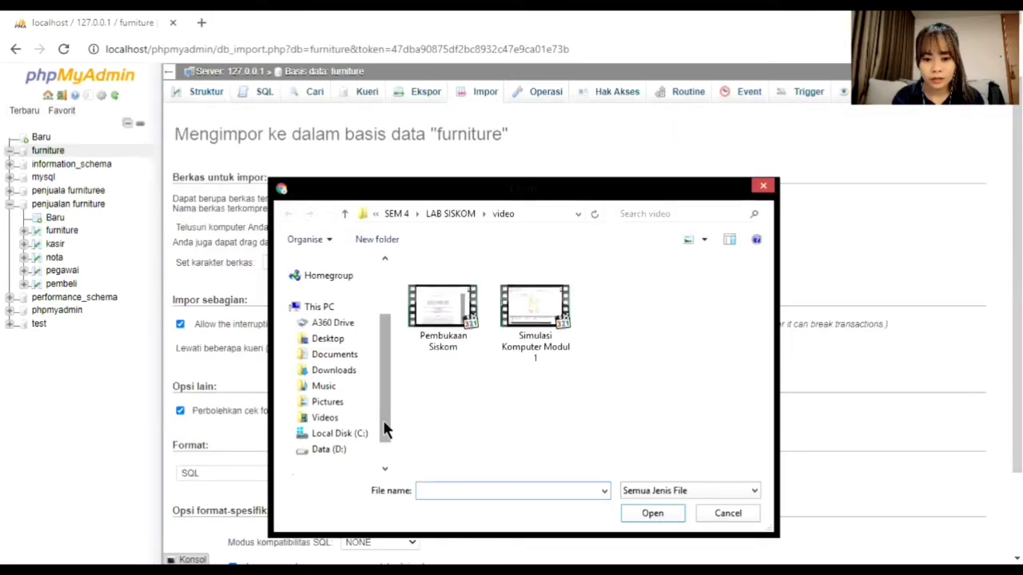
left_click_drag(383, 420, 382, 445)
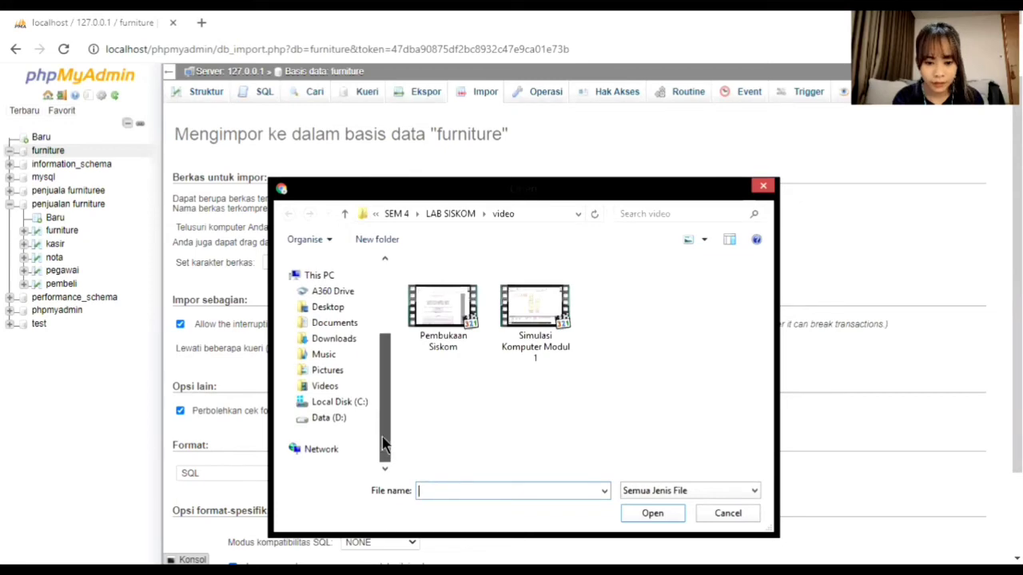
left_click(343, 424)
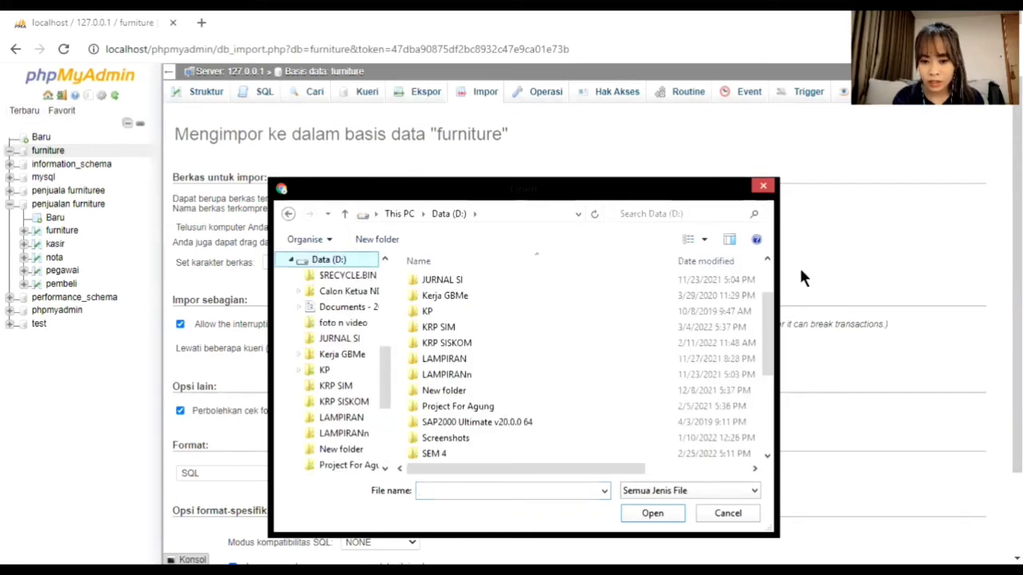
double_click(449, 326)
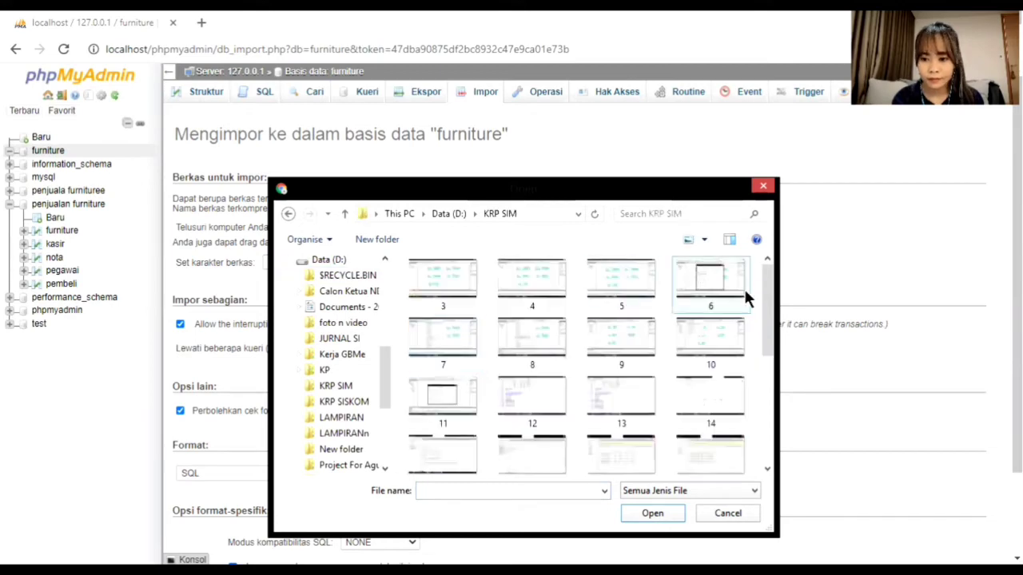
left_click_drag(765, 296, 761, 438)
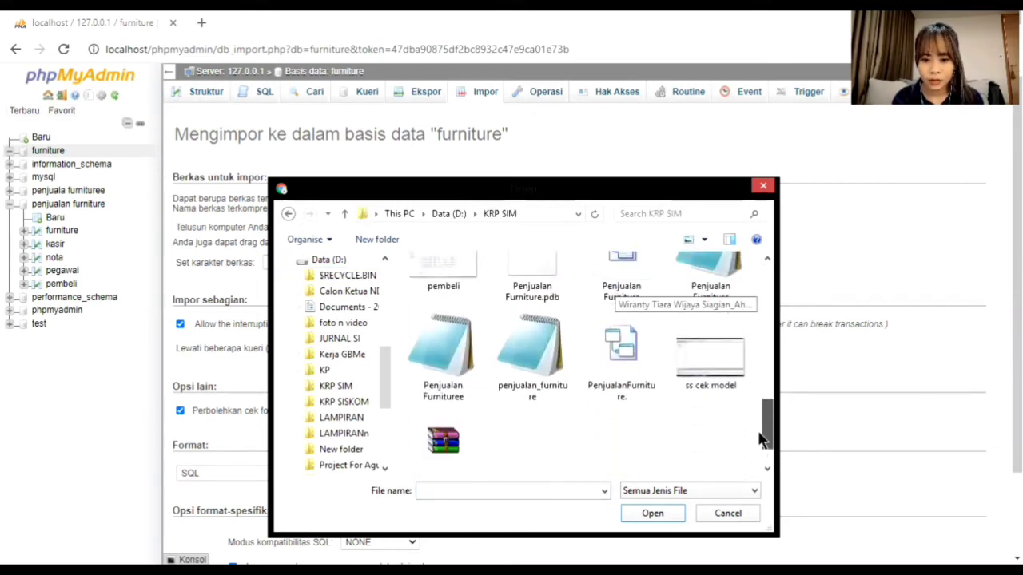
left_click(440, 352)
left_click(653, 513)
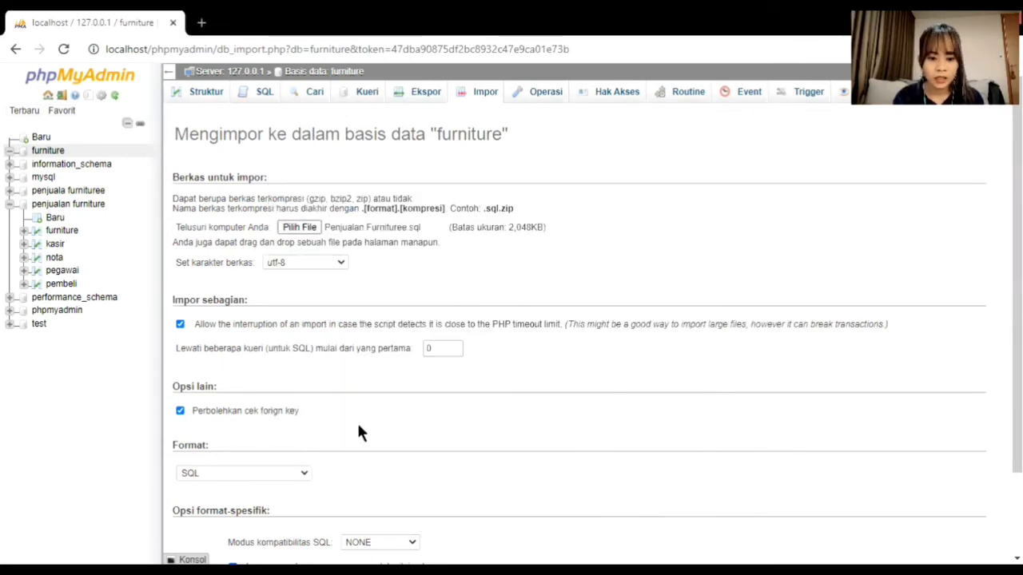
left_click_drag(1018, 312, 1017, 392)
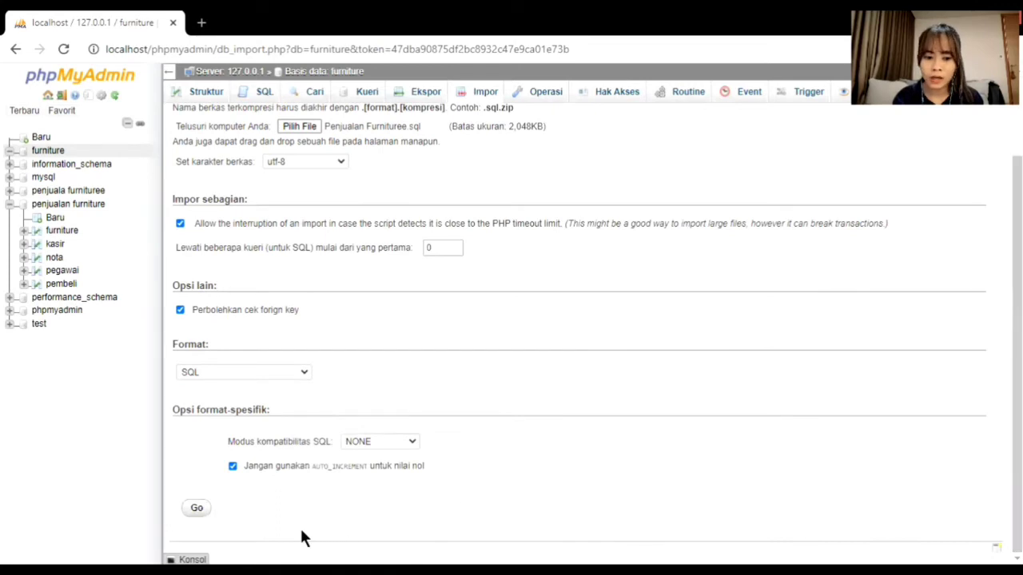
left_click(197, 509)
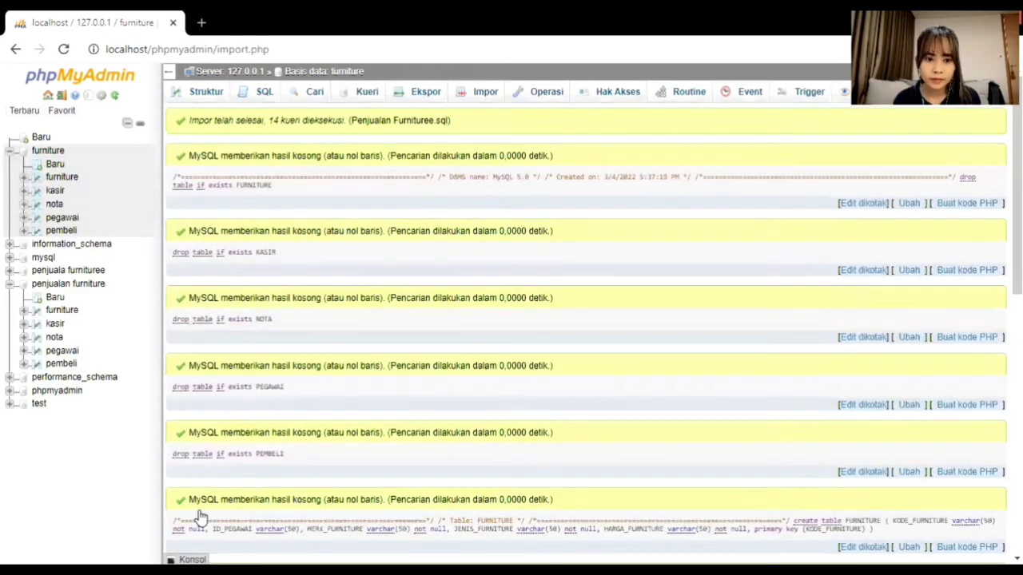
Examine the furniture database's tables and furniture entry form, and compare its furniture table with the one in penjualan furniture
left_click(60, 151)
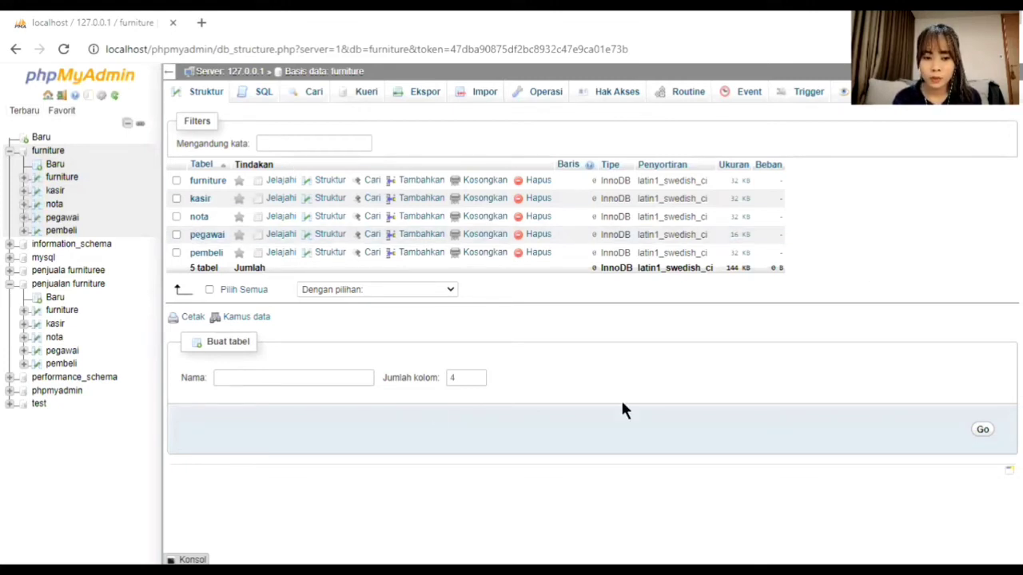
left_click(210, 180)
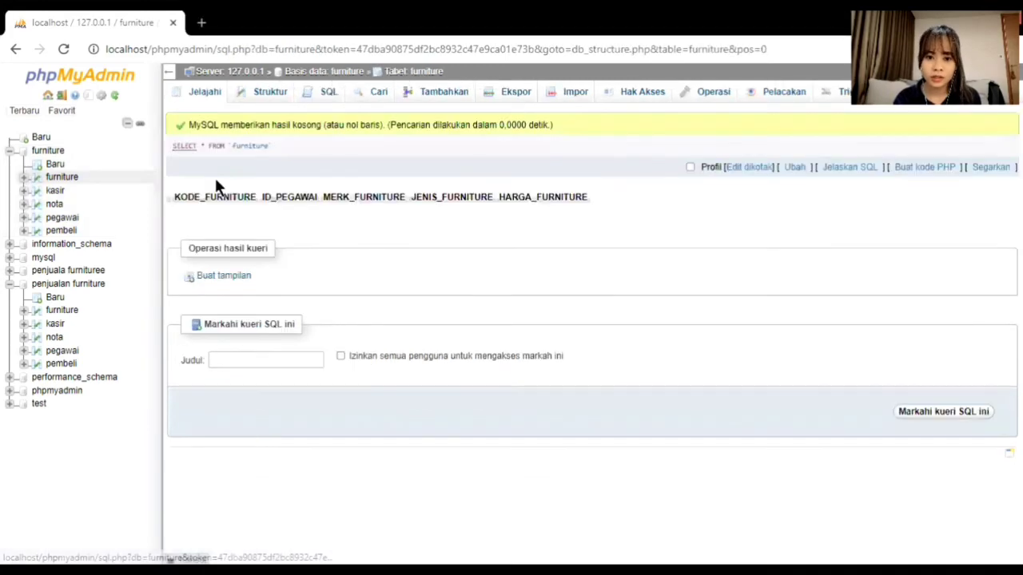
left_click(442, 94)
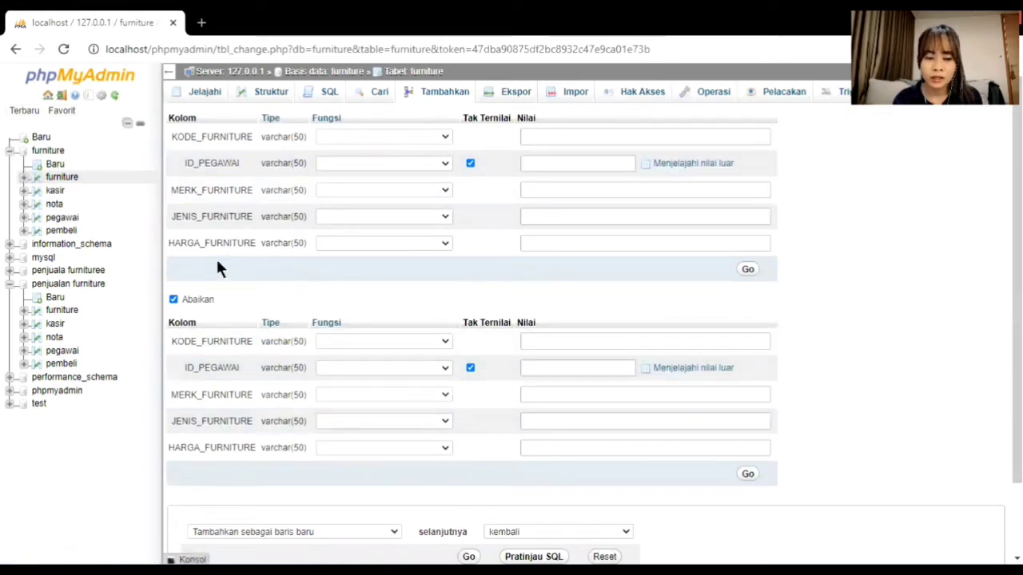
left_click(61, 311)
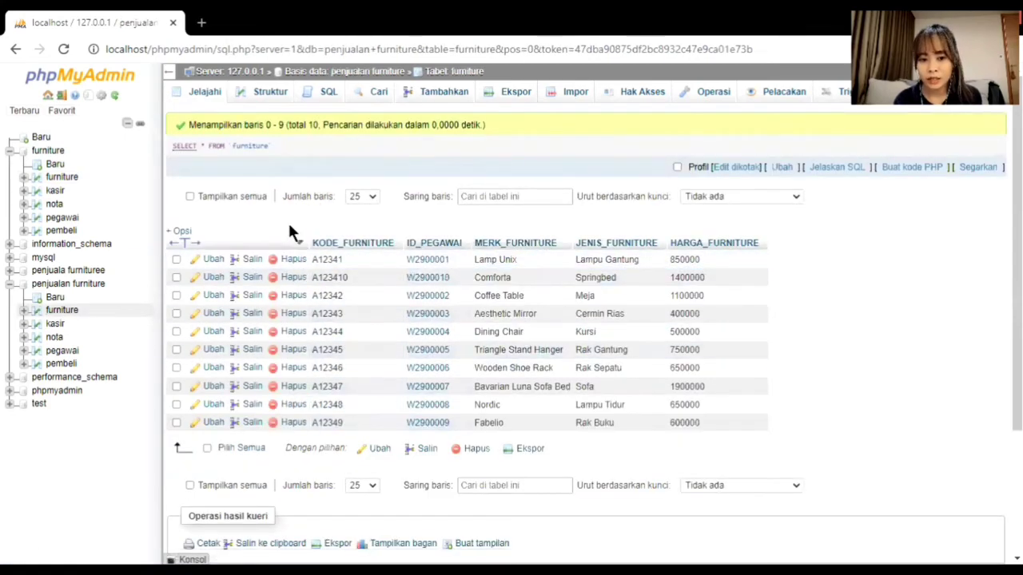
left_click(68, 177)
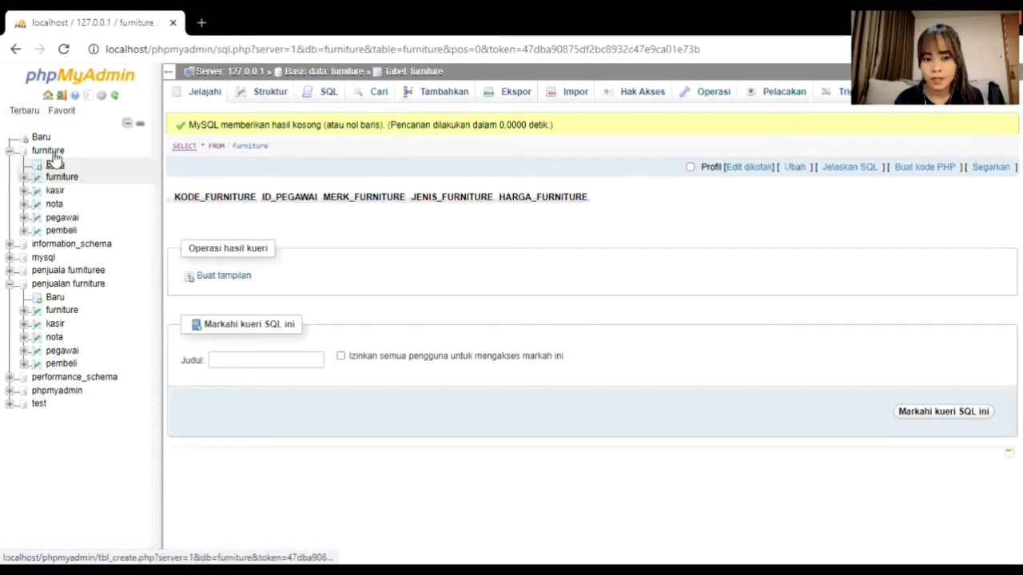
In the furniture database's pegawai table, fill in the first new row with the employee's ID, name and phone number
left_click(51, 152)
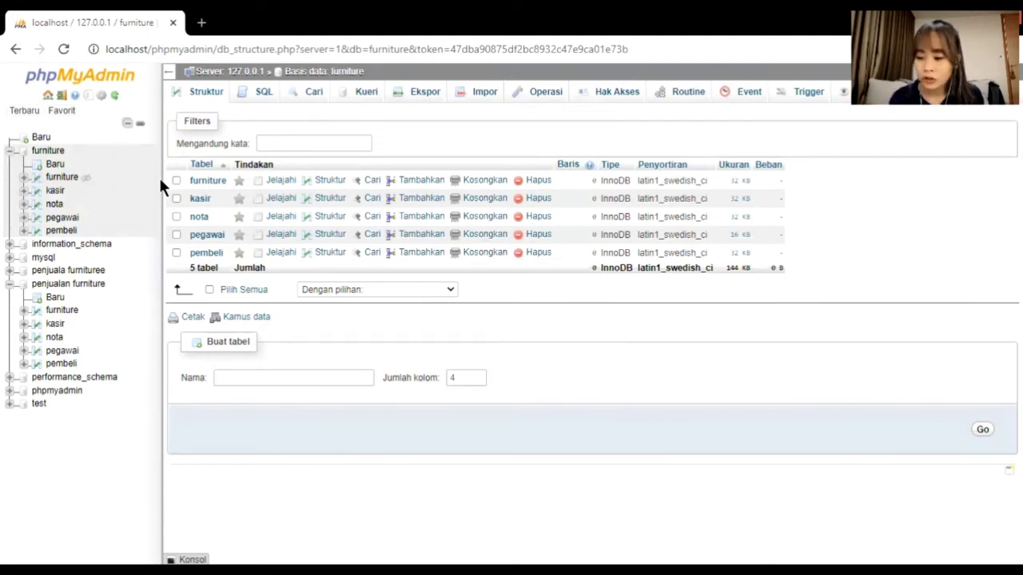
left_click(209, 235)
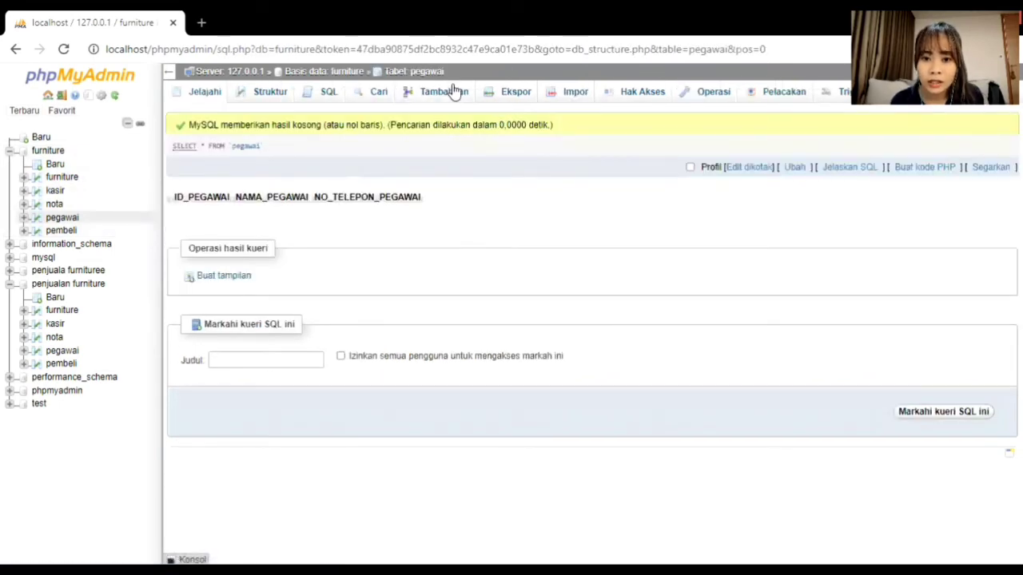
left_click(452, 93)
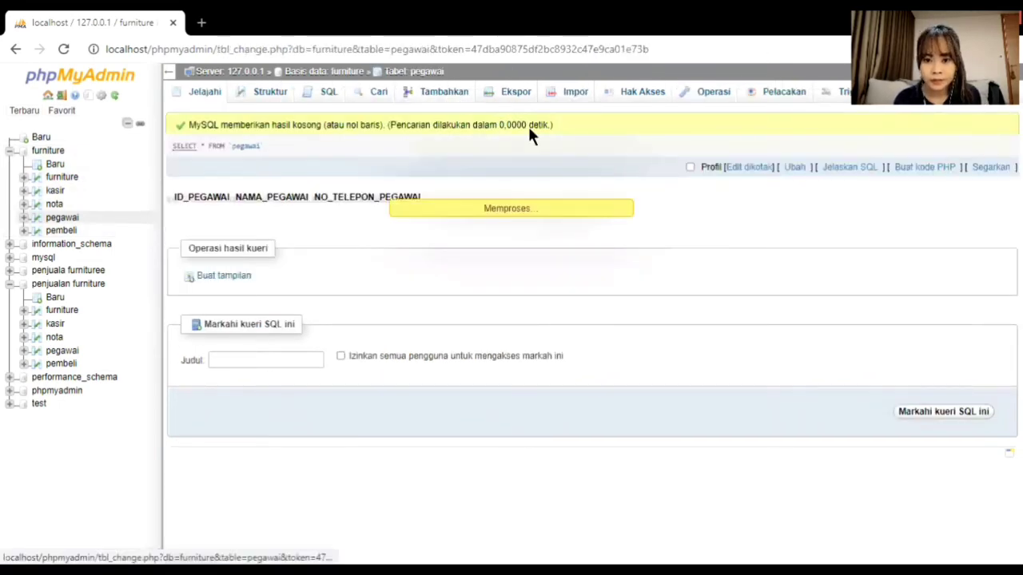
left_click(571, 139)
left_click(587, 165)
left_click(587, 163)
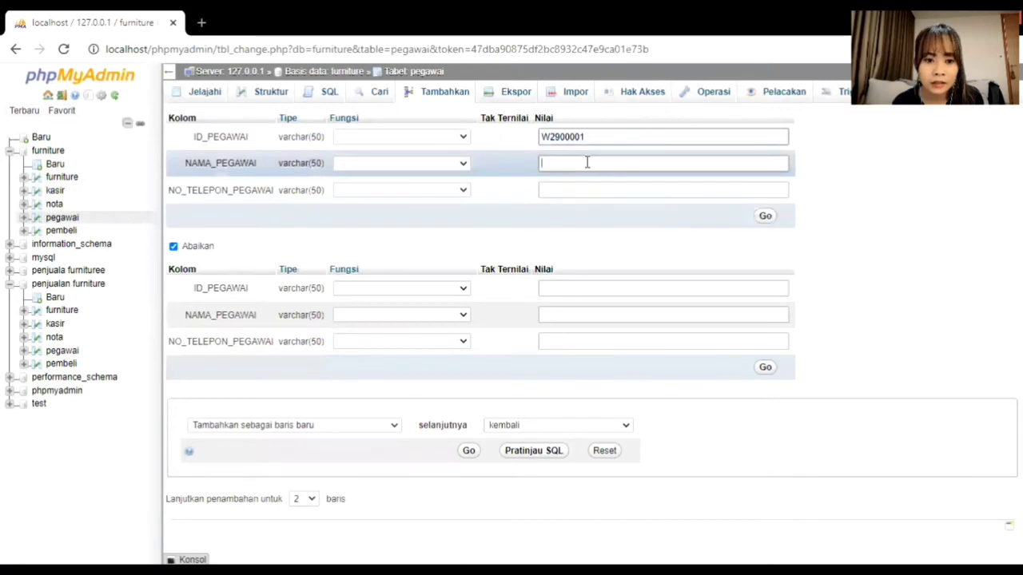
left_click(574, 190)
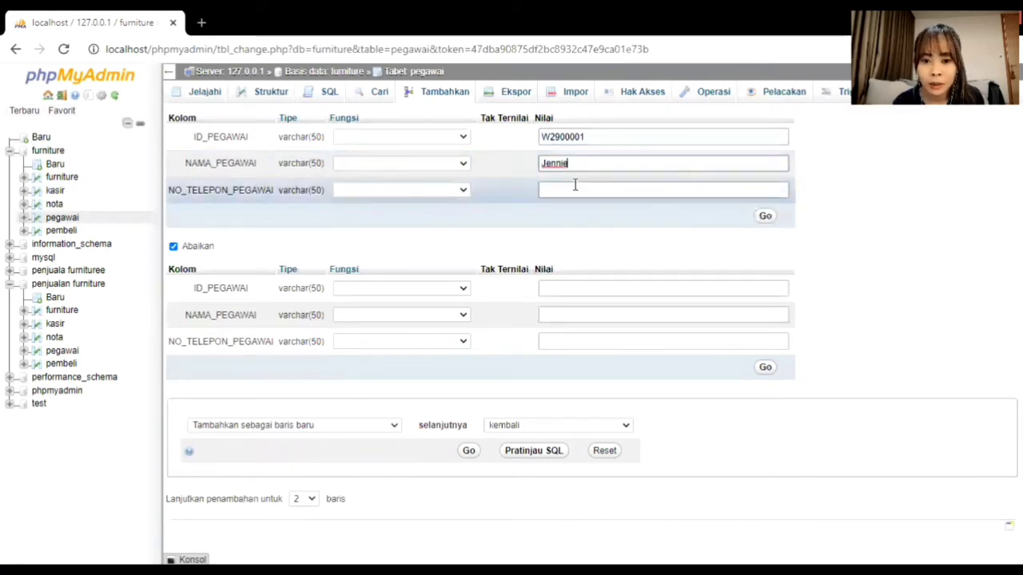
left_click(574, 191)
left_click(585, 213)
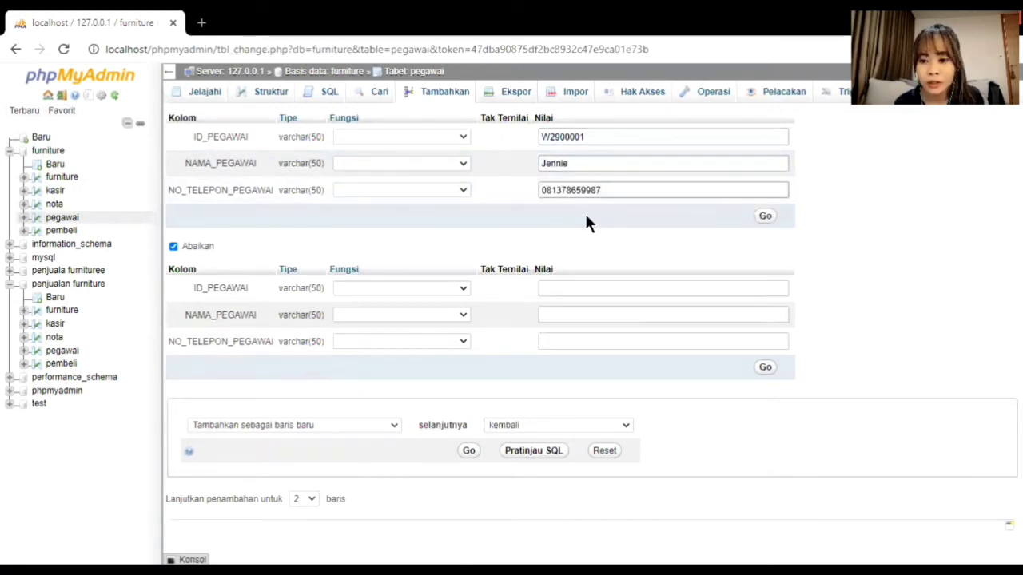
Fill in the second pegawai row with another employee's ID, name and phone number, and insert both rows
left_click(617, 284)
left_click(593, 317)
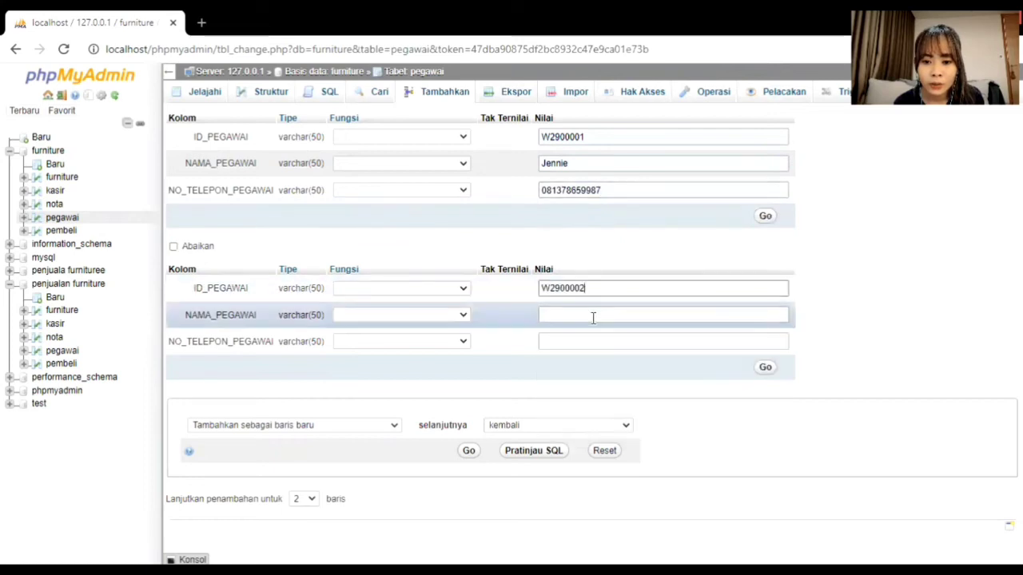
left_click(592, 315)
left_click(585, 342)
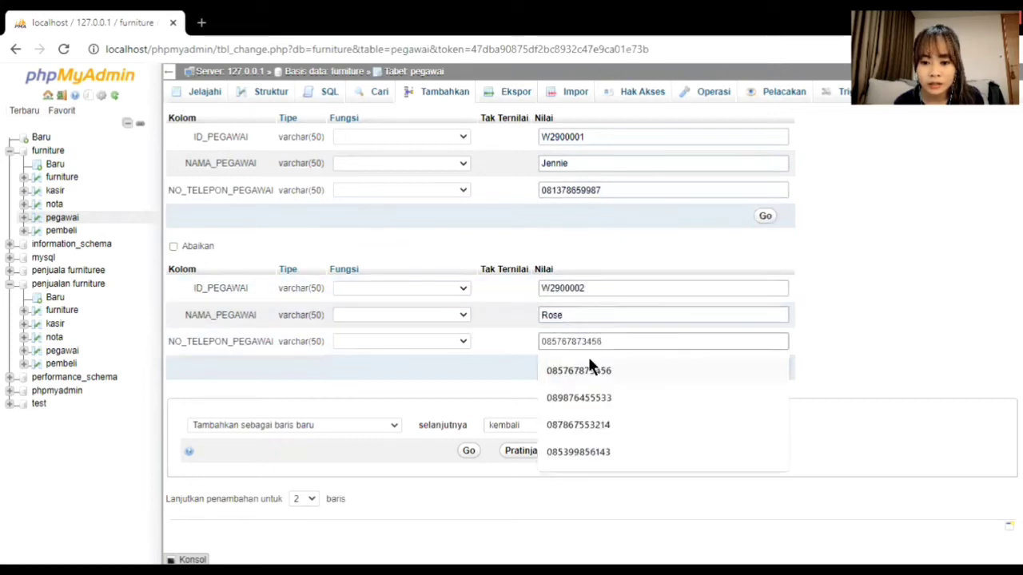
left_click(589, 361)
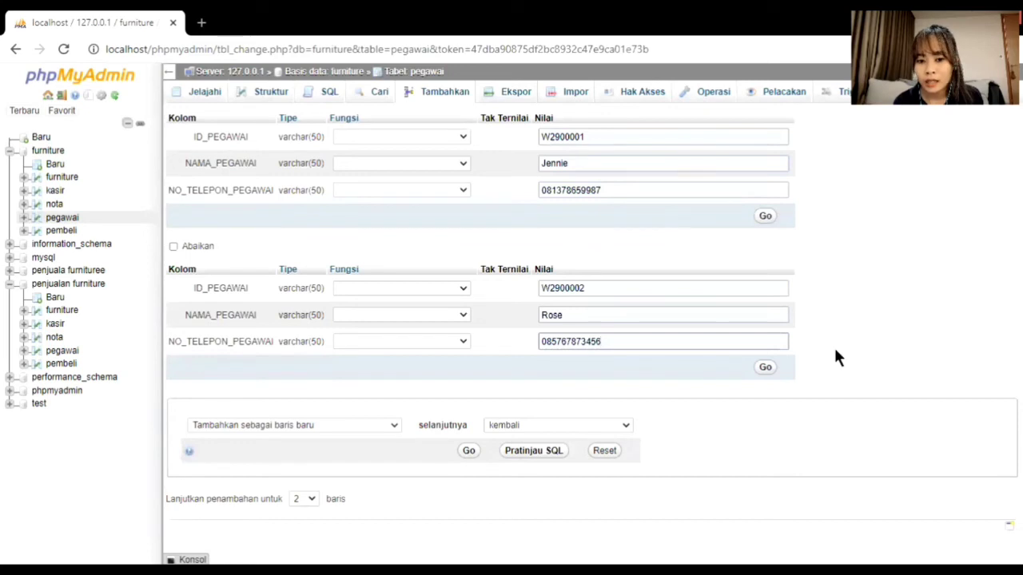
left_click(766, 367)
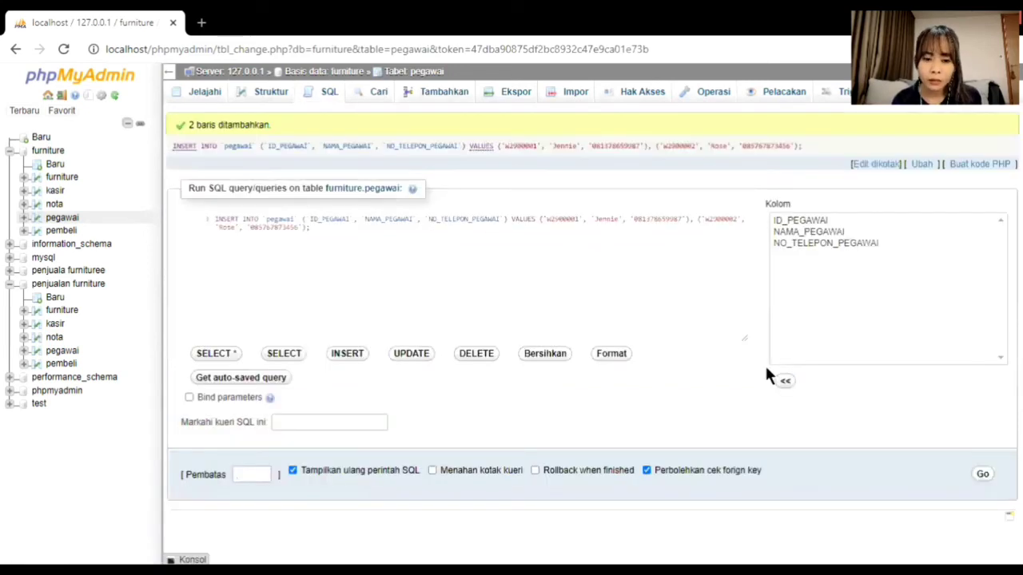
Examine the rows of the furniture database's pegawai table and of the pegawai table in penjualan furniture
left_click(60, 218)
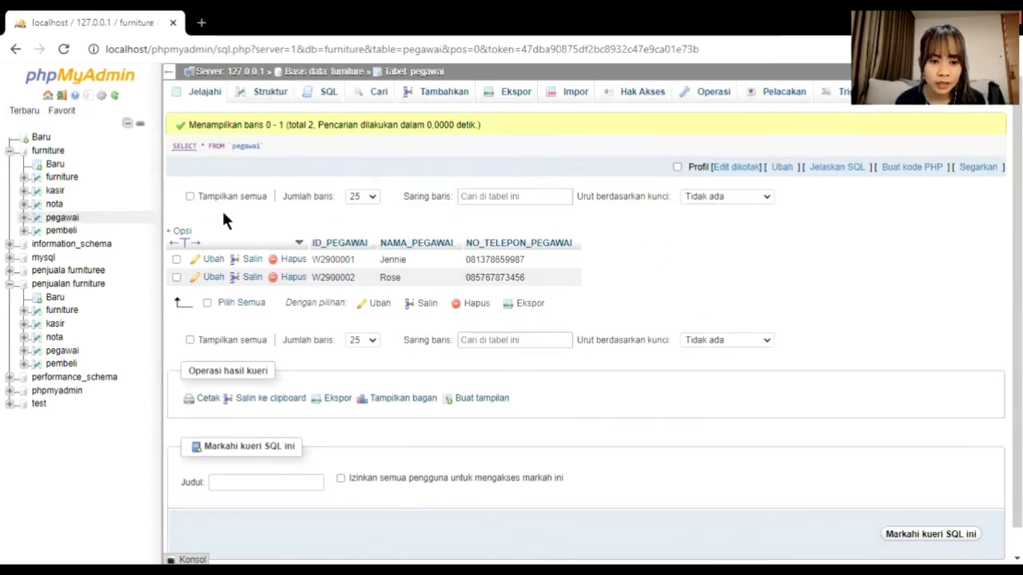
left_click(62, 351)
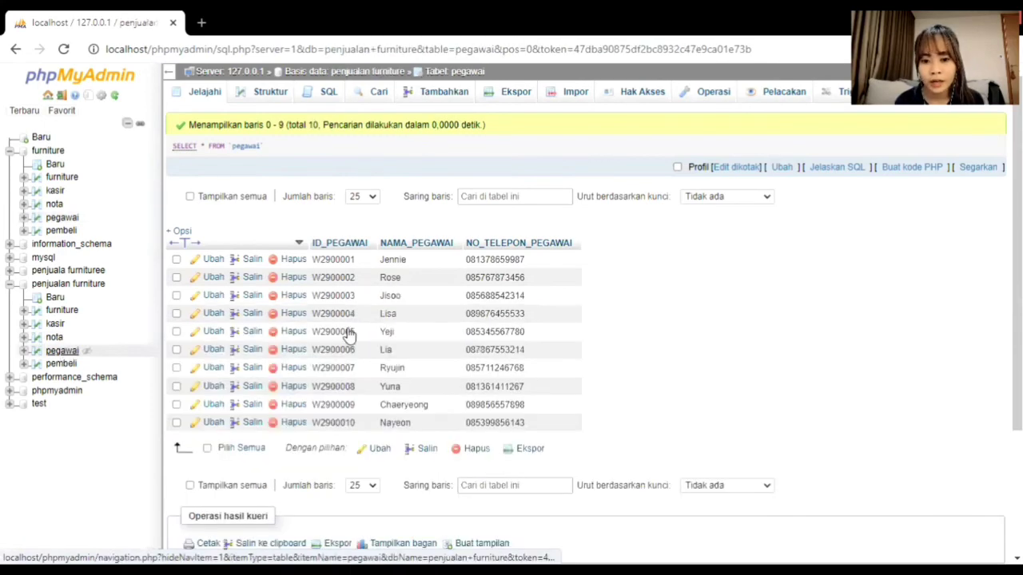
scroll(351, 335, "down", 3)
scroll(352, 335, "up", 2)
scroll(637, 382, "up", 1)
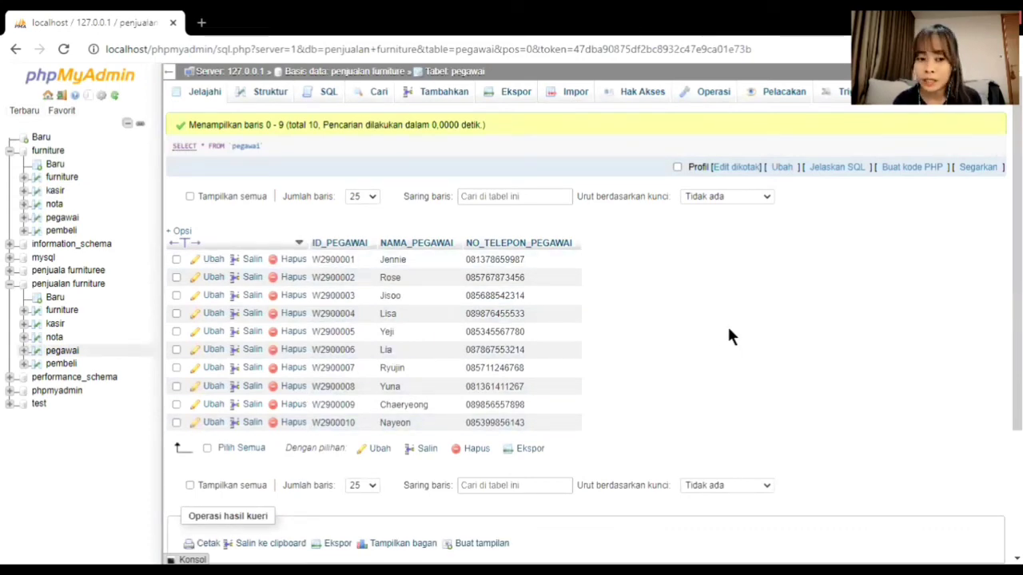
In a new record for the furniture database's pembeli table, enter the buyer's ID, select the first employee's ID, and fill in the buyer's name
left_click(64, 229)
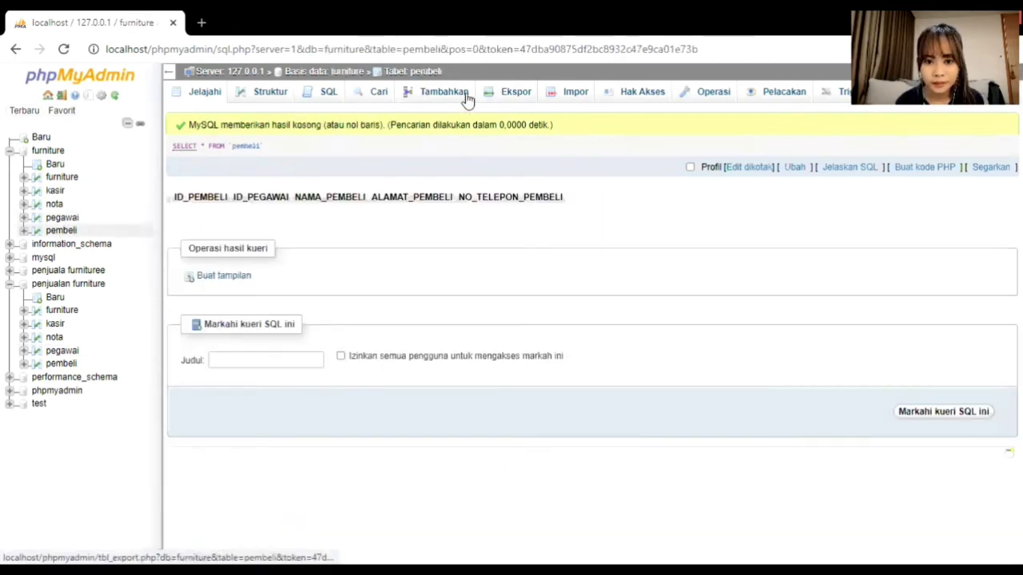
left_click(459, 96)
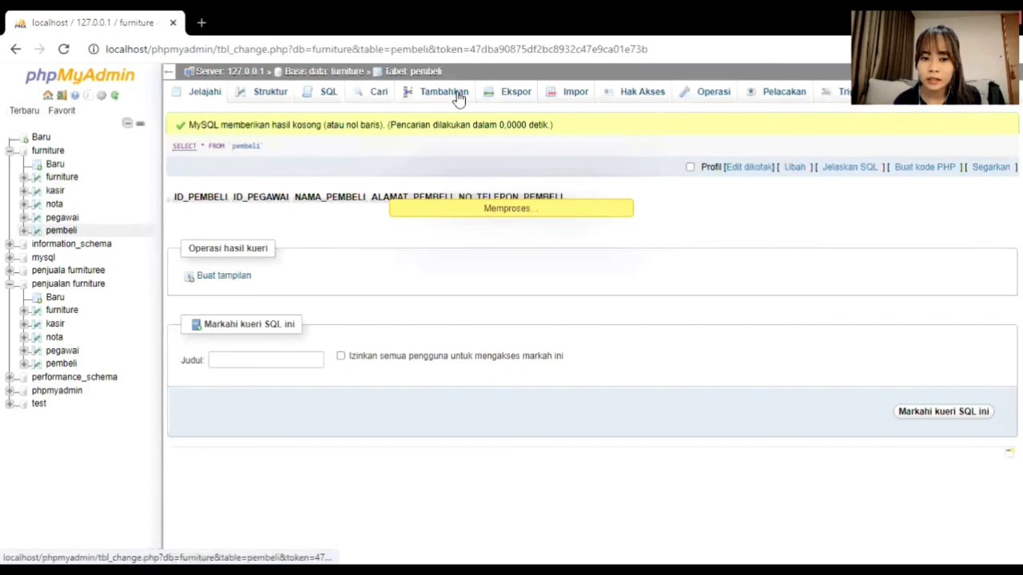
left_click(616, 136)
left_click(577, 164)
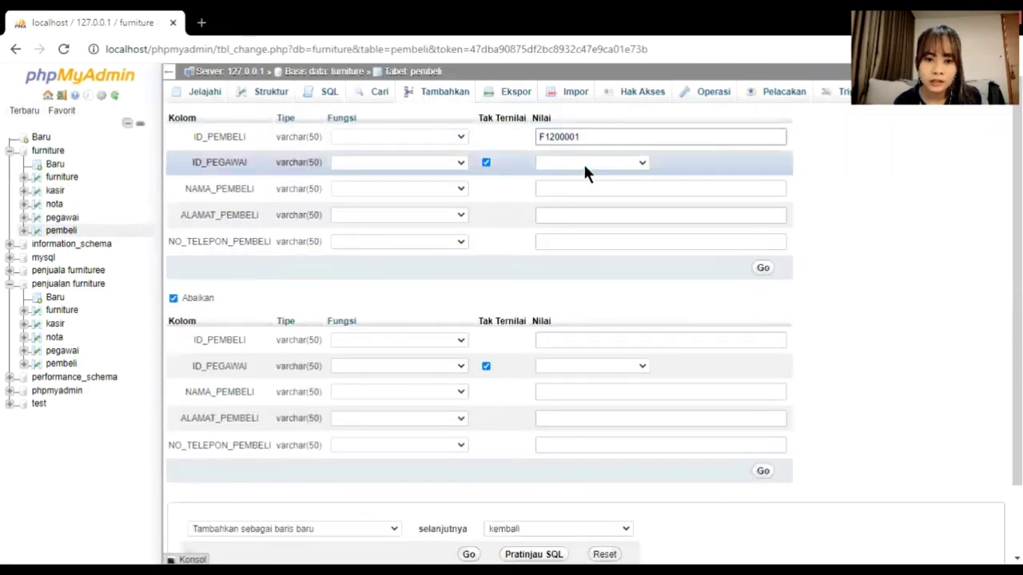
left_click(589, 162)
left_click(590, 186)
left_click(589, 189)
left_click(579, 216)
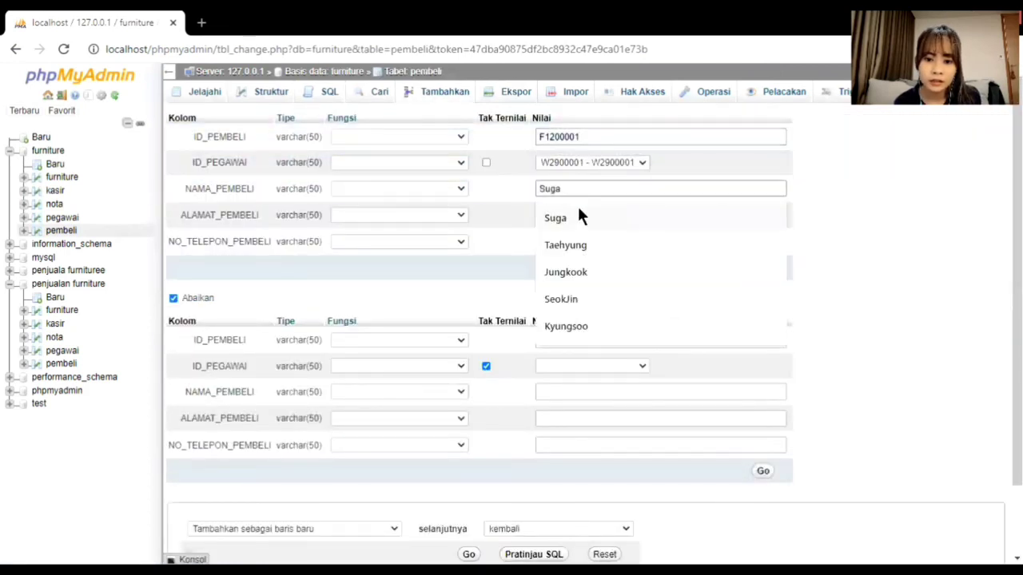
Fill in the buyer's address and phone number, and insert the record into the pembeli table
left_click(579, 214)
left_click(580, 240)
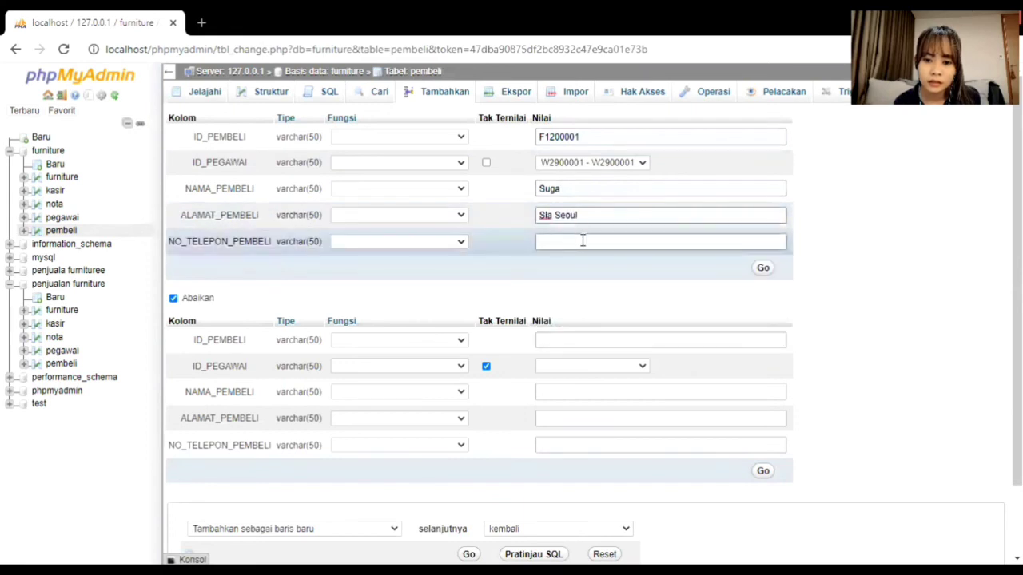
left_click(583, 241)
left_click(582, 270)
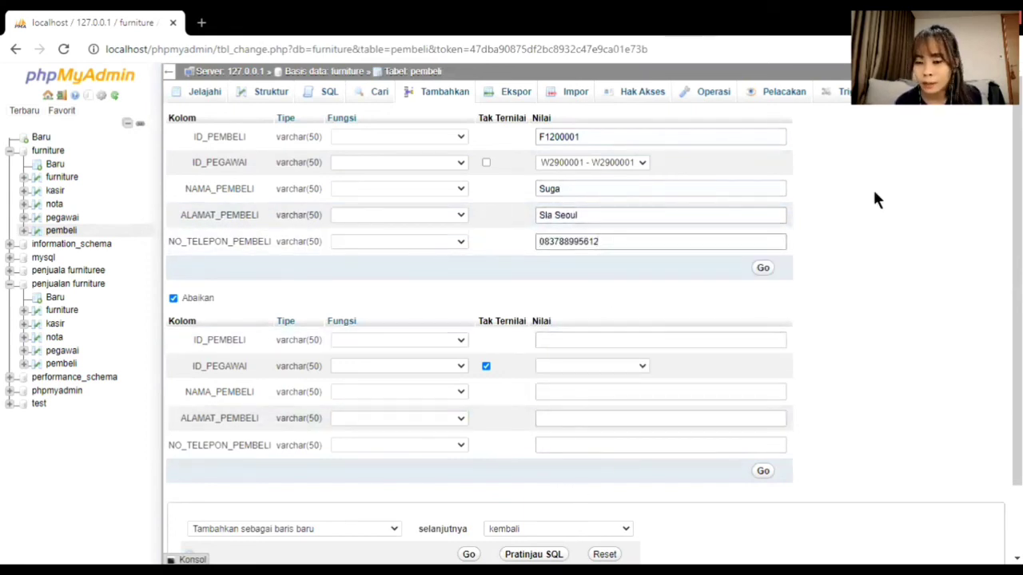
left_click(765, 269)
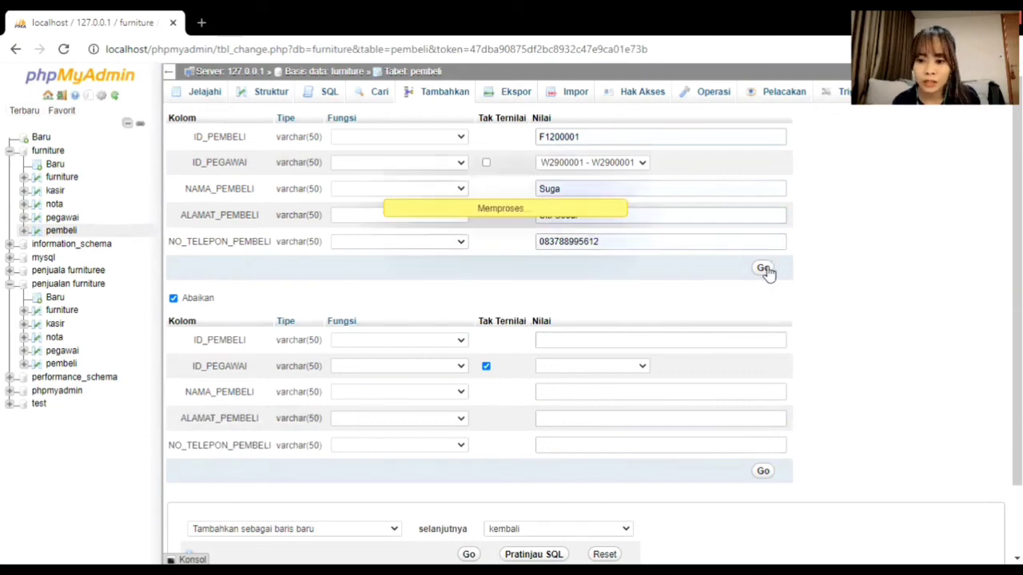
Compare the pembeli rows of the furniture and penjualan furniture databases, and check the furniture database's furniture table
left_click(62, 231)
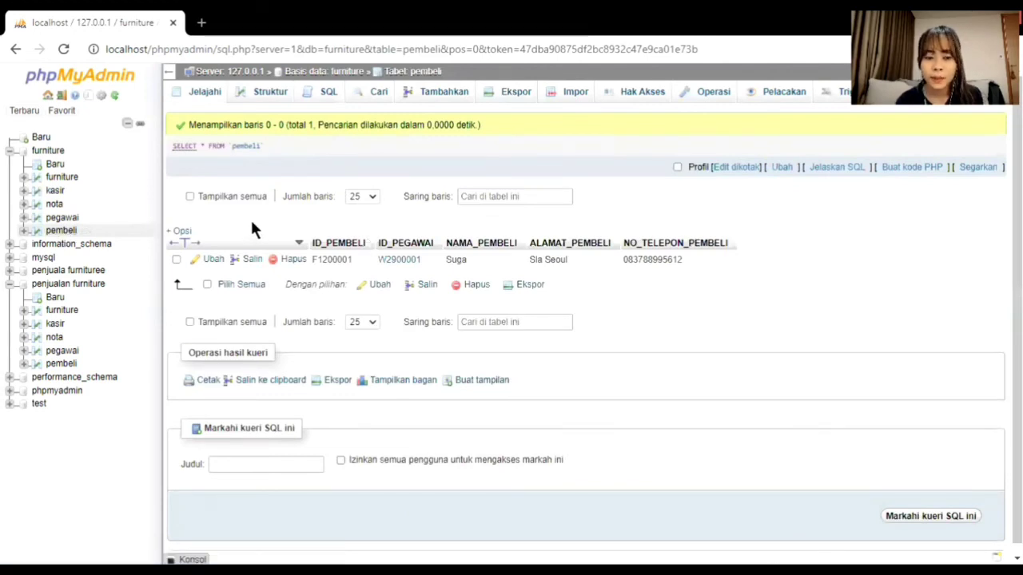
left_click(62, 365)
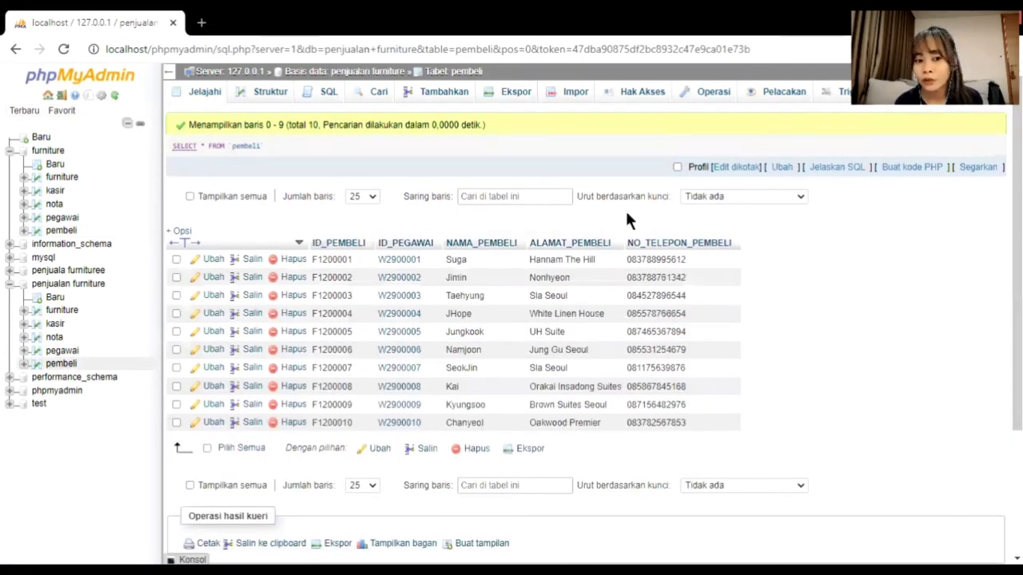
left_click(70, 177)
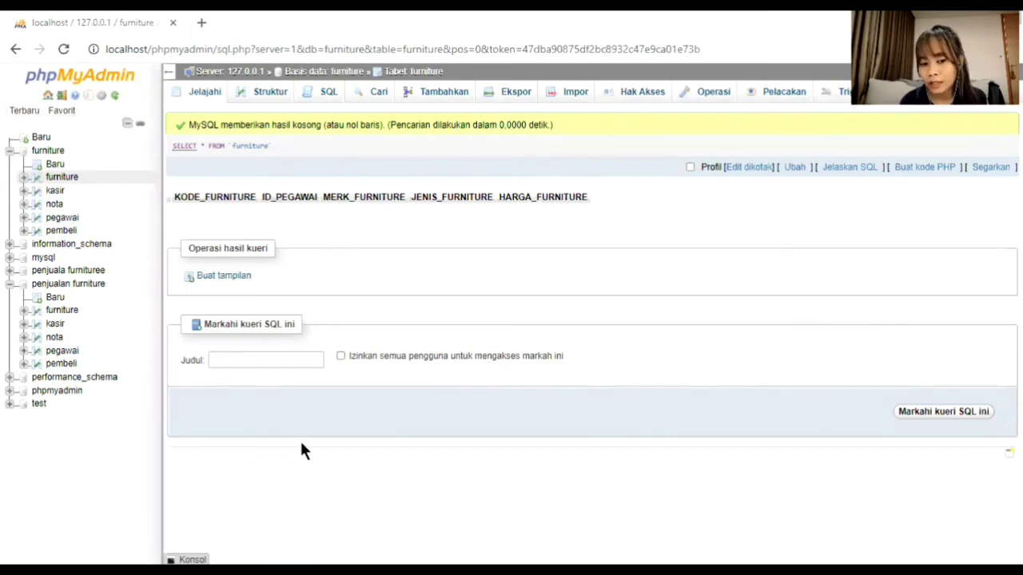
Examine the table list of the penjualan furniture database and the rows of its furniture, kasir, nota, pegawai and pembeli tables
left_click(88, 286)
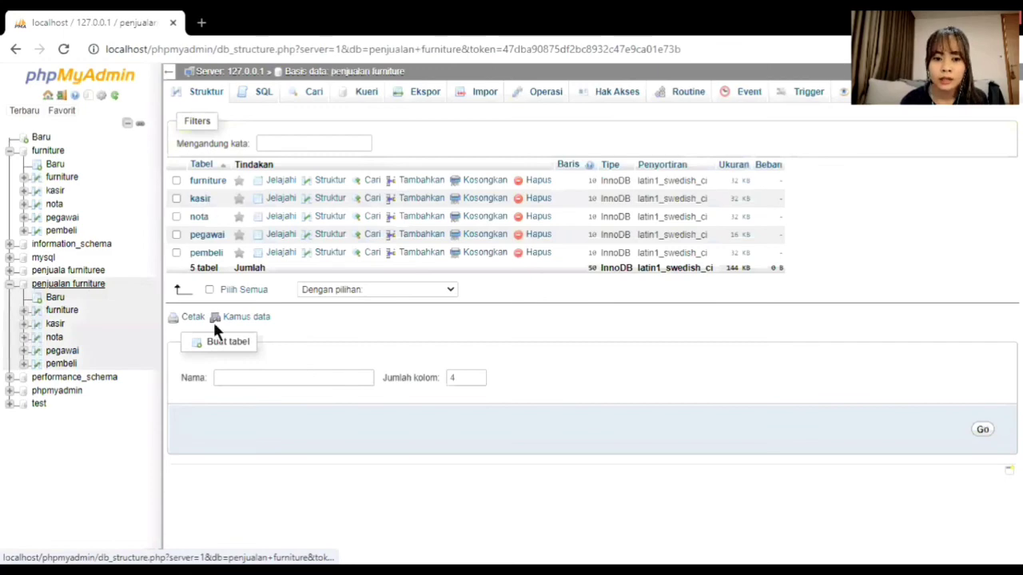
left_click(65, 317)
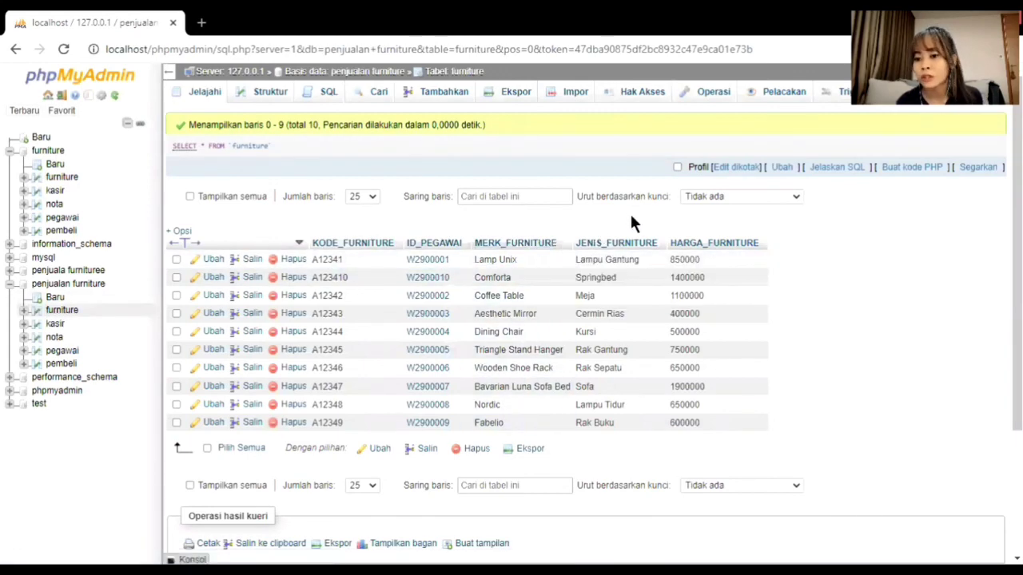
left_click(55, 325)
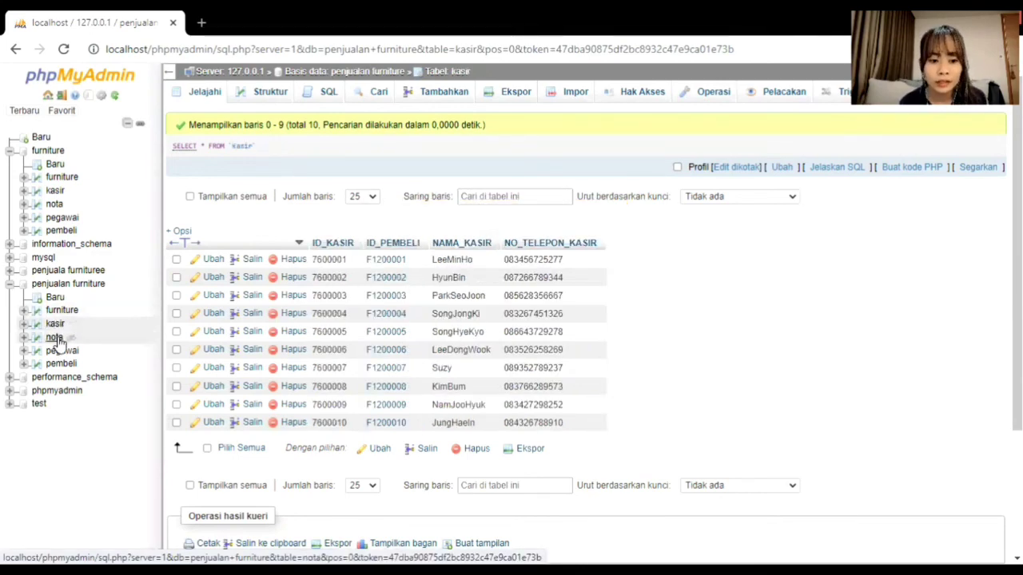
left_click(55, 338)
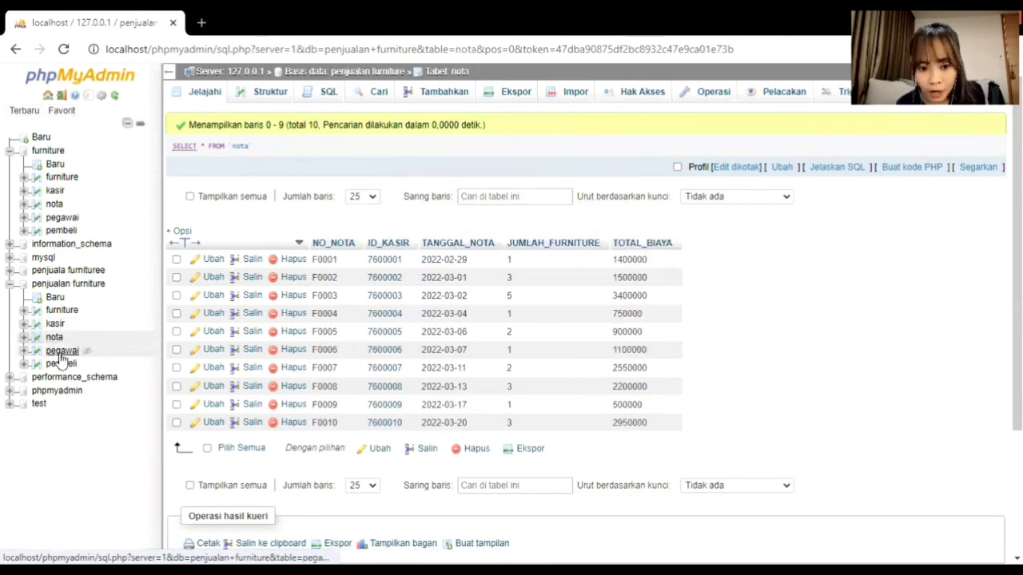
left_click(61, 352)
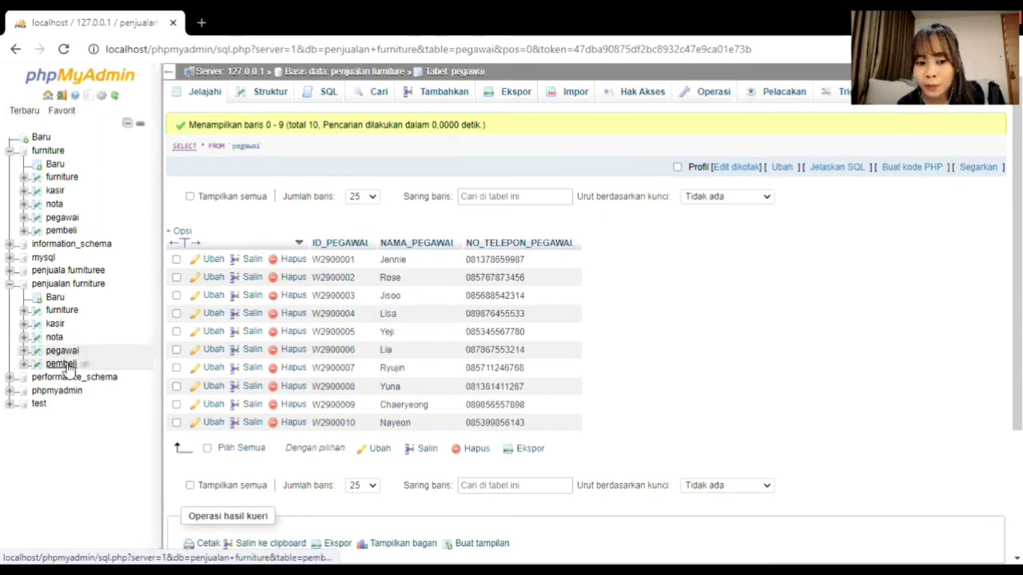
left_click(62, 365)
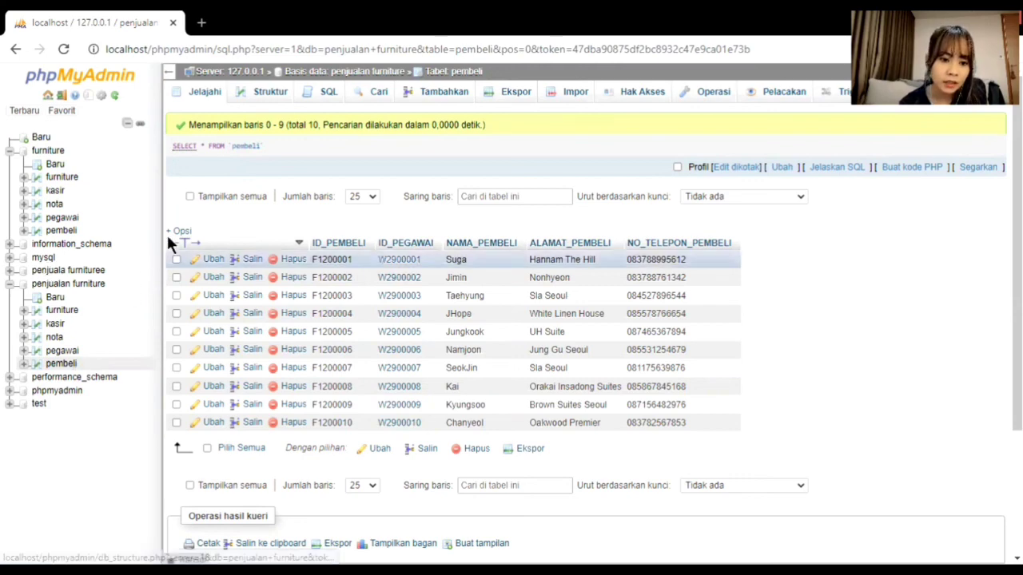
left_click(60, 286)
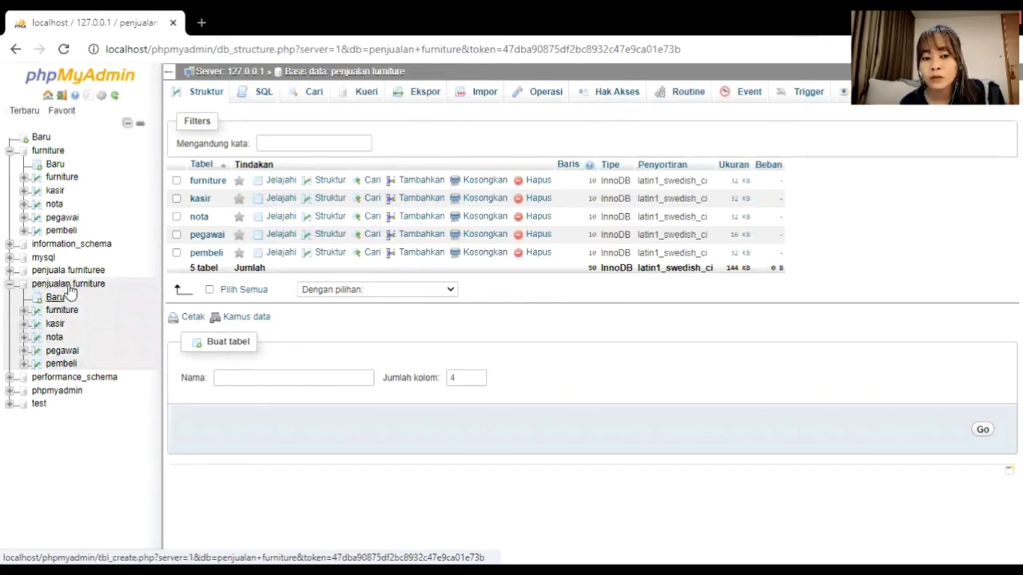
left_click(67, 311)
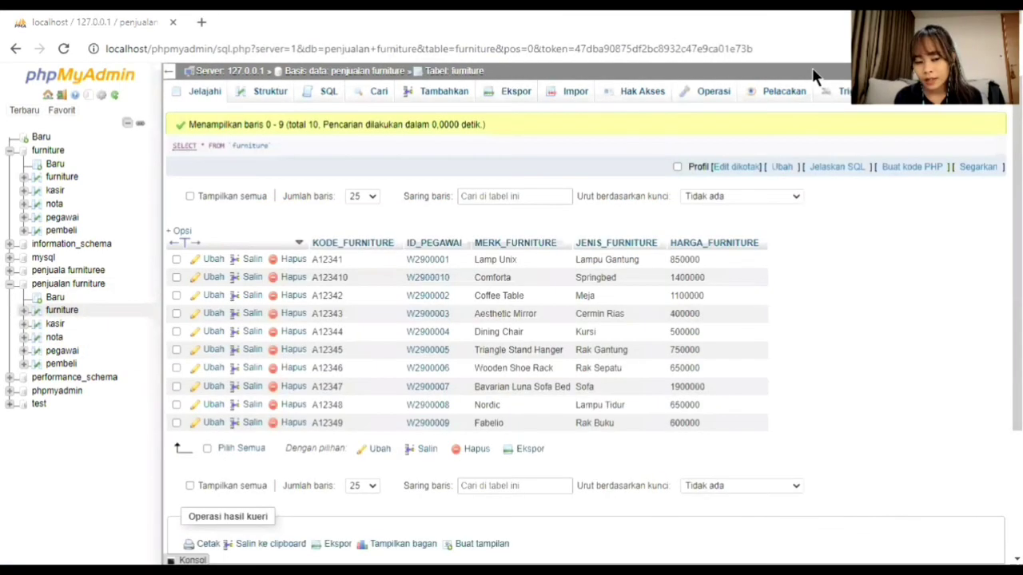